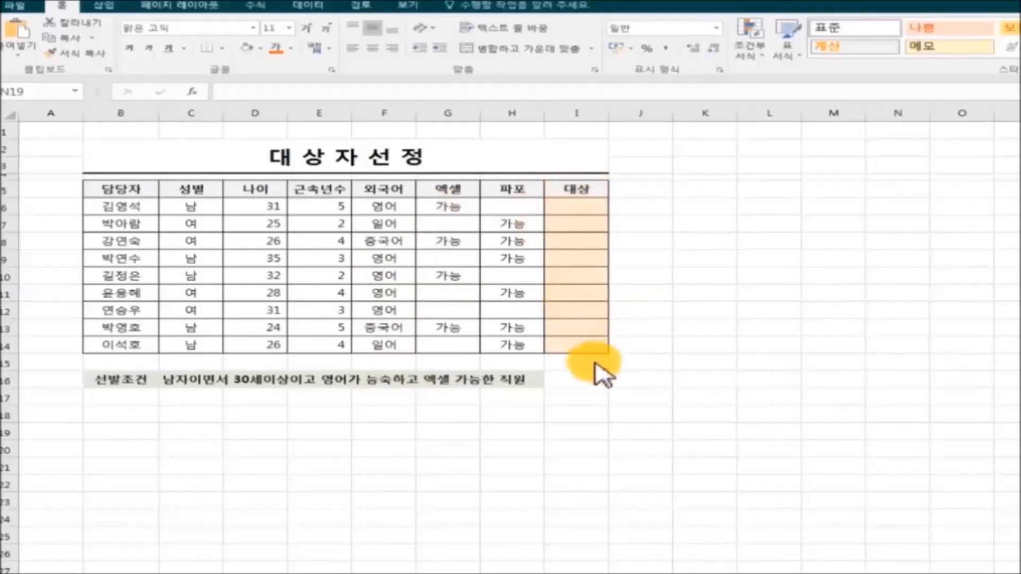
Select I6, try inserting IF through the function picker, then cancel it
click(576, 209)
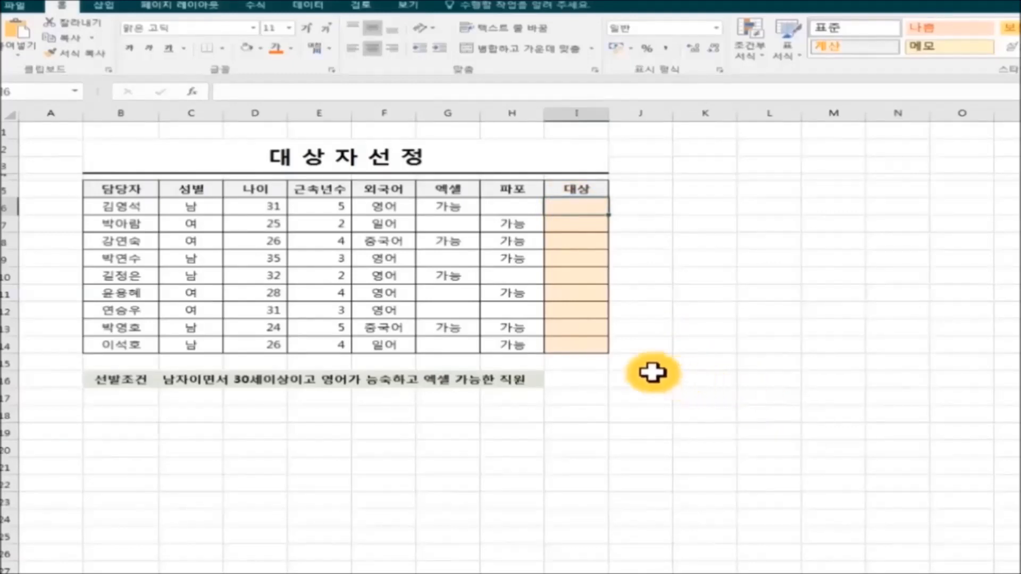
click(192, 93)
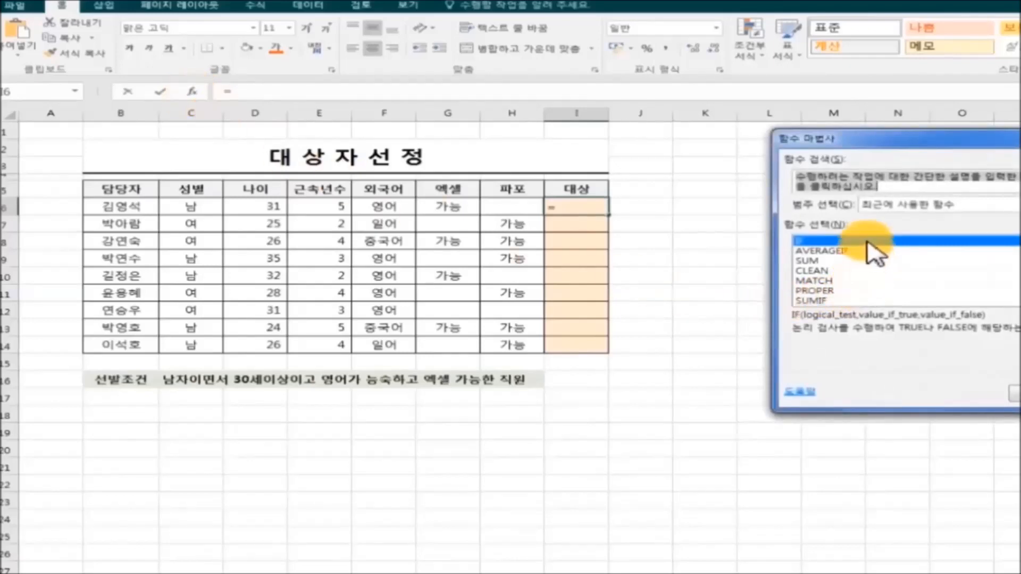
drag(912, 141, 787, 150)
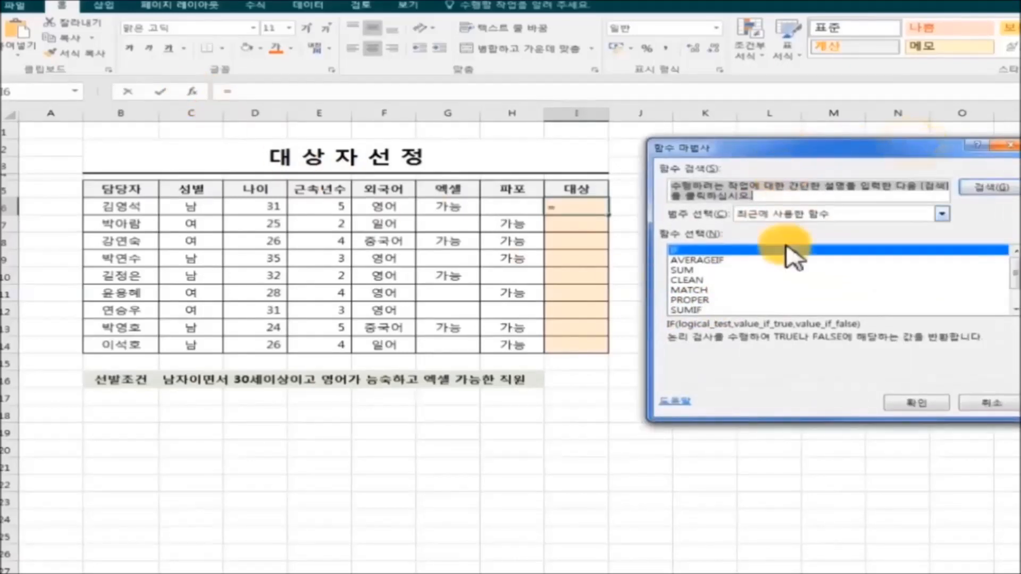
click(916, 403)
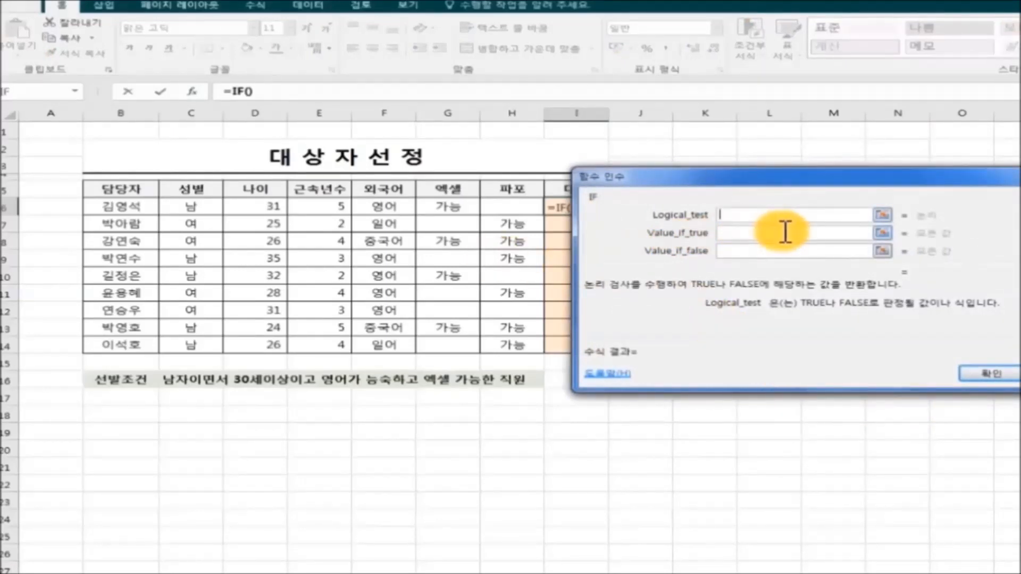
click(1020, 374)
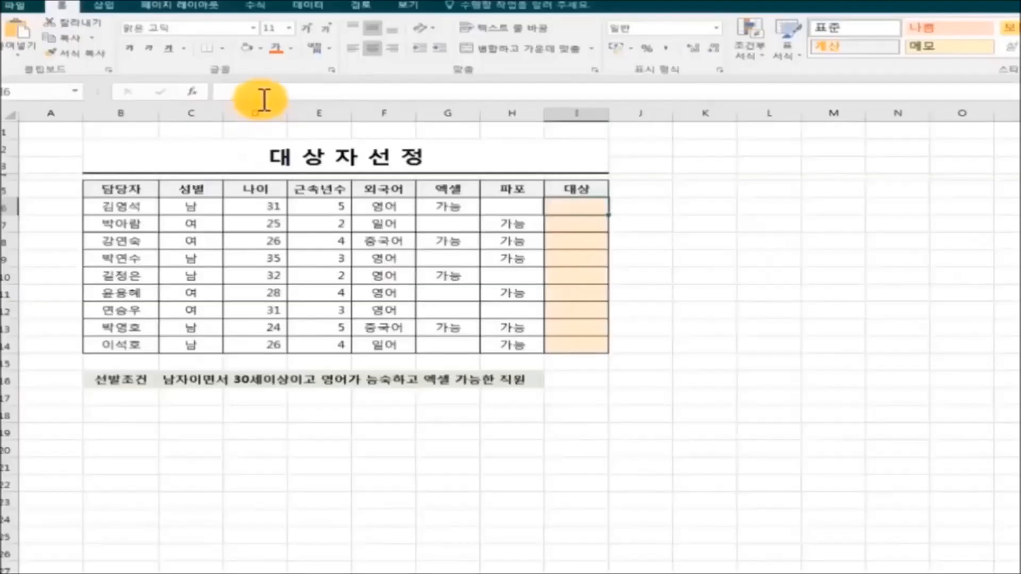
Type =IF(AND(성별="남자",나이>=30 into I6, inserting the missing >= before 30
text(=)
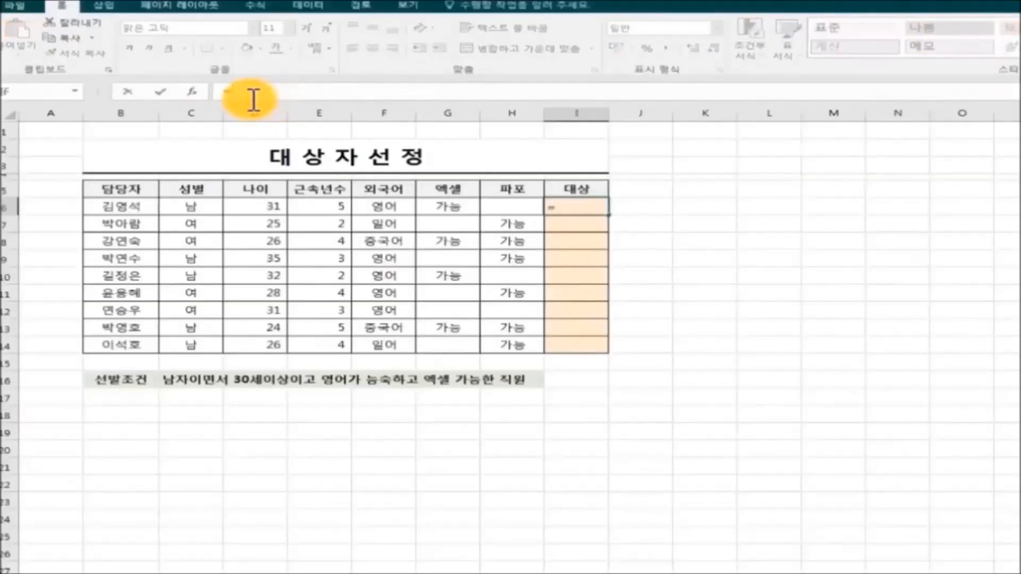
text(IF)
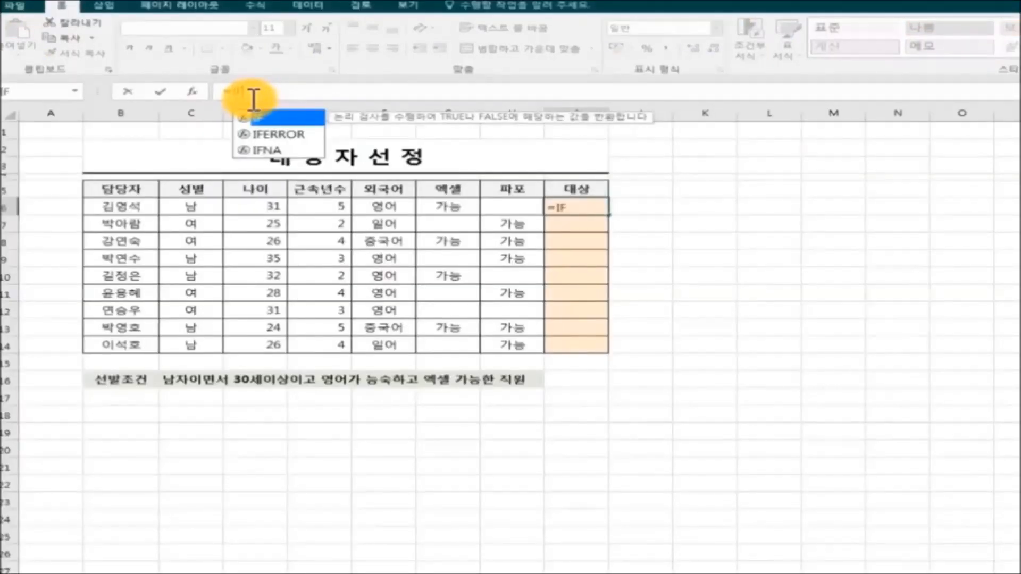
text((AND)
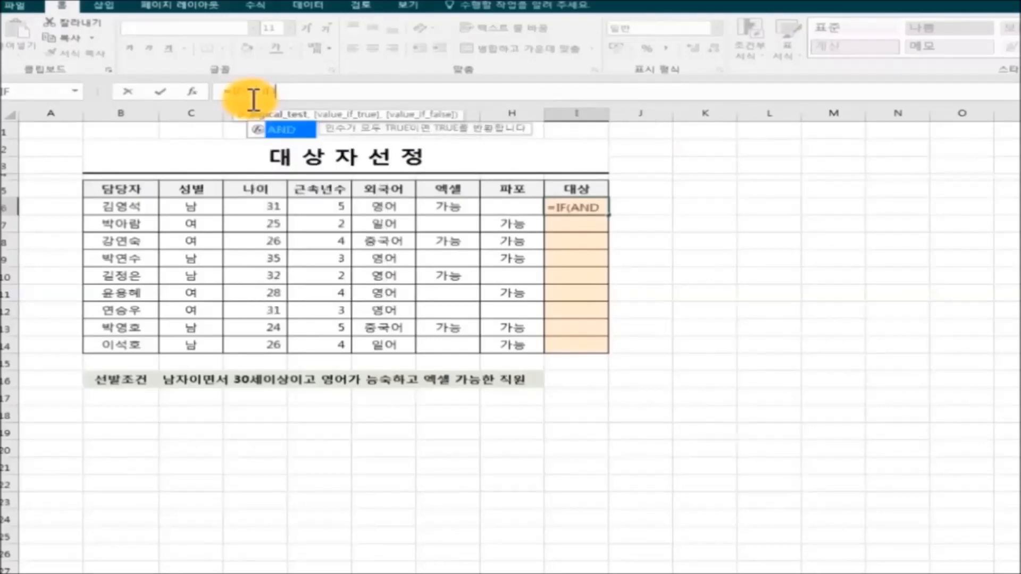
text((성별)
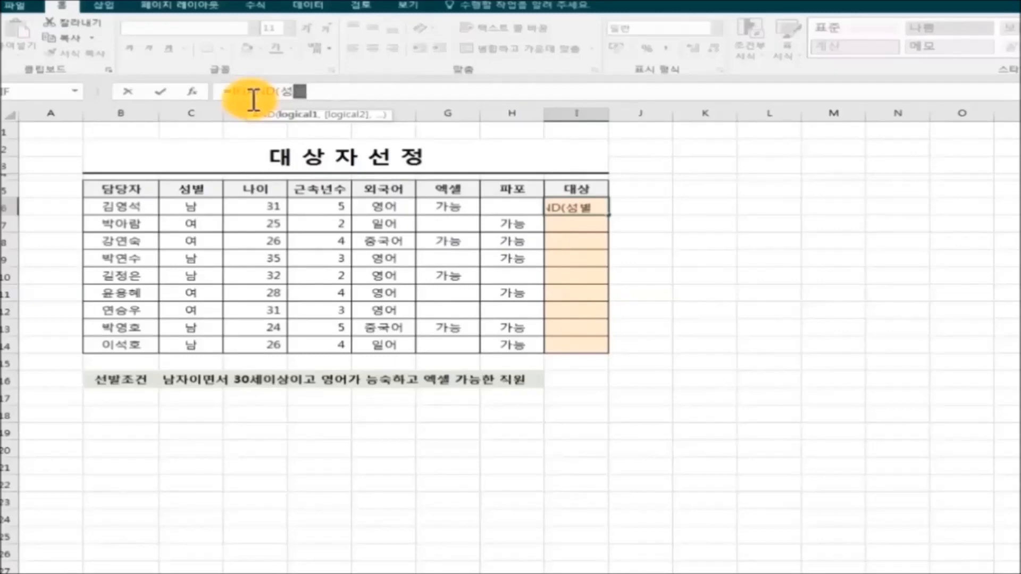
text(=)
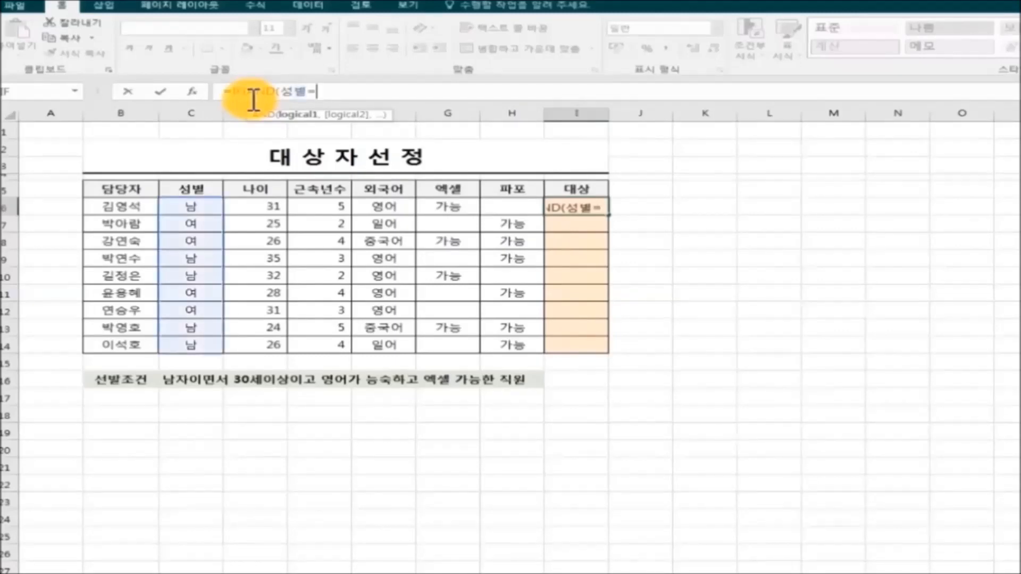
text("남자)
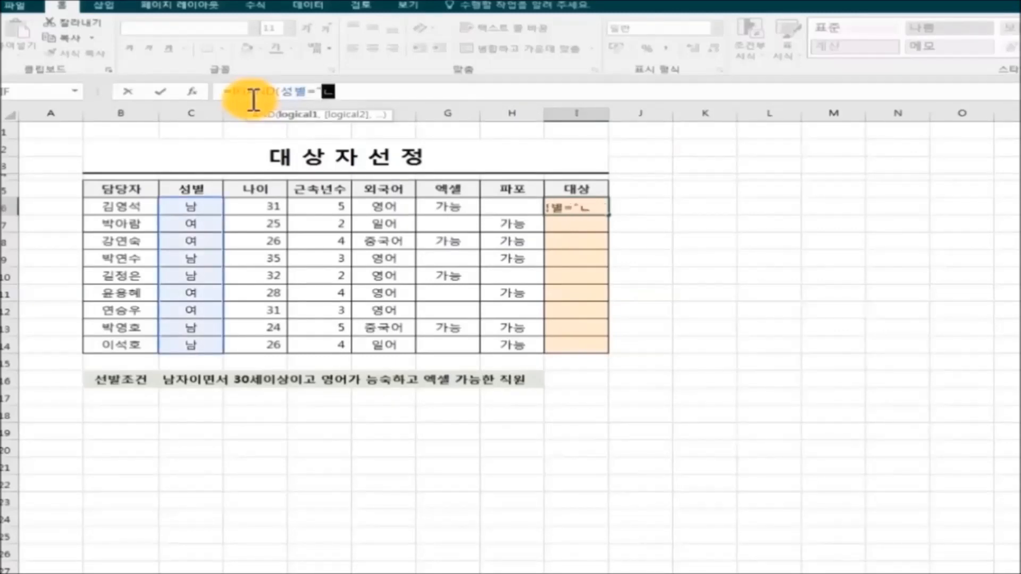
text(")
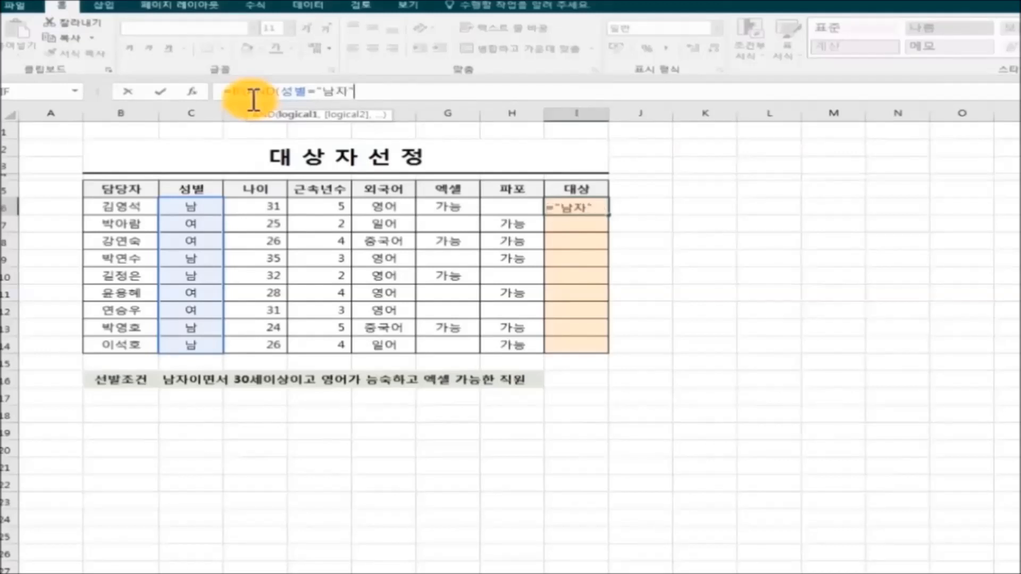
text(,)
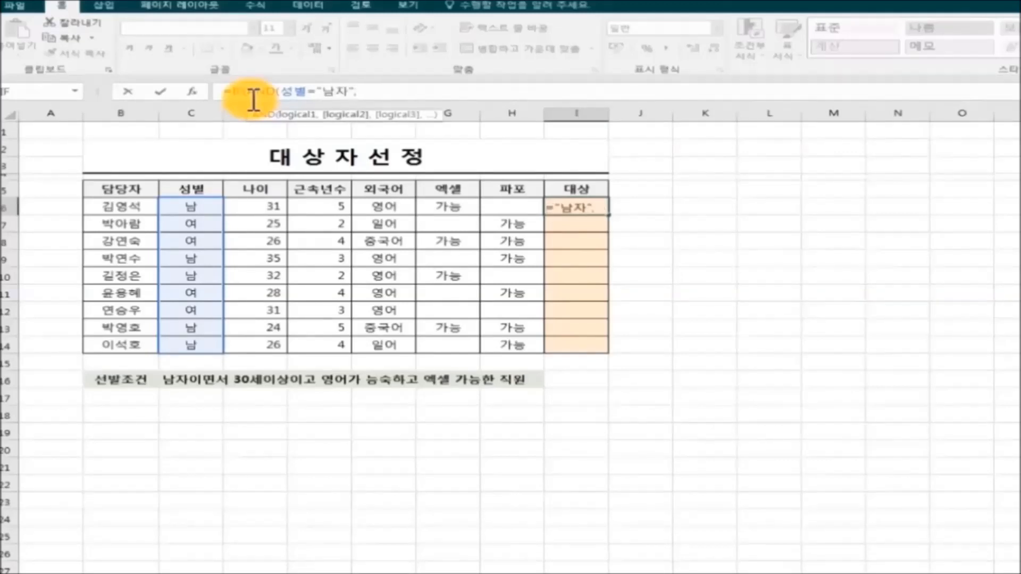
text(나이30)
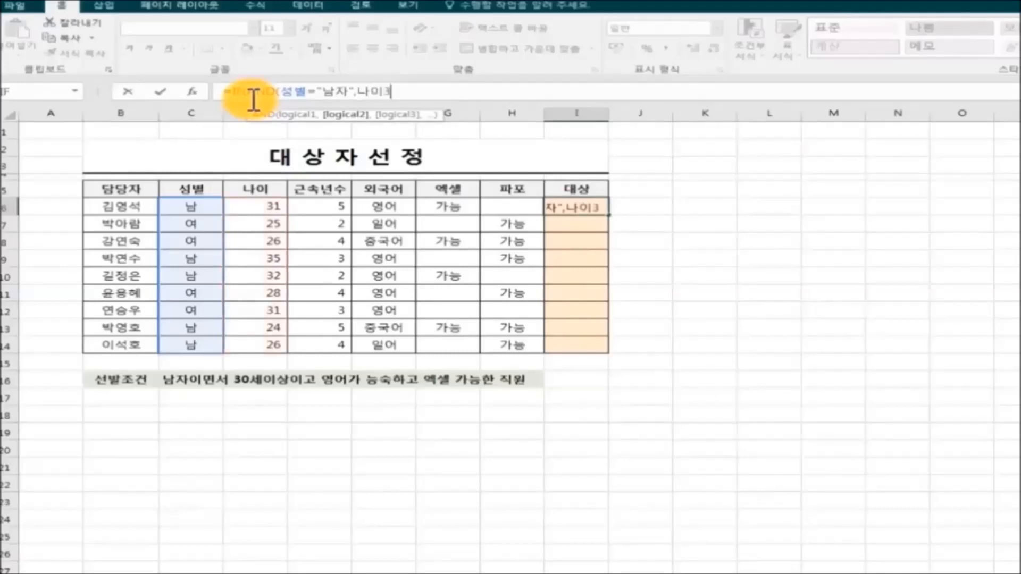
key(Left)
key(Left)
text(>=)
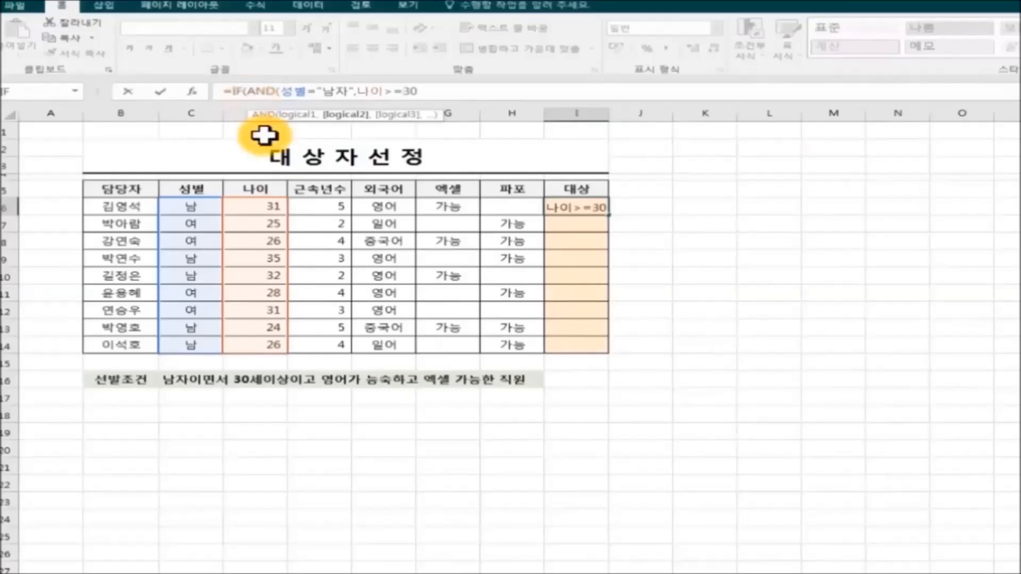
Add the conditions 외국어="영어" and 엑셀="가능" and close the AND
click(453, 96)
text(,)
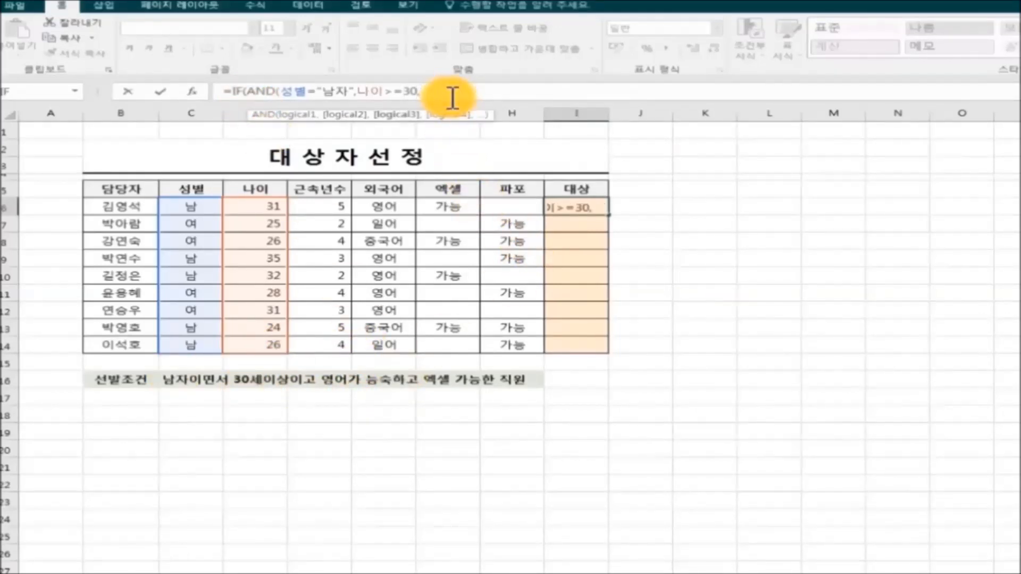
text(외국어=)
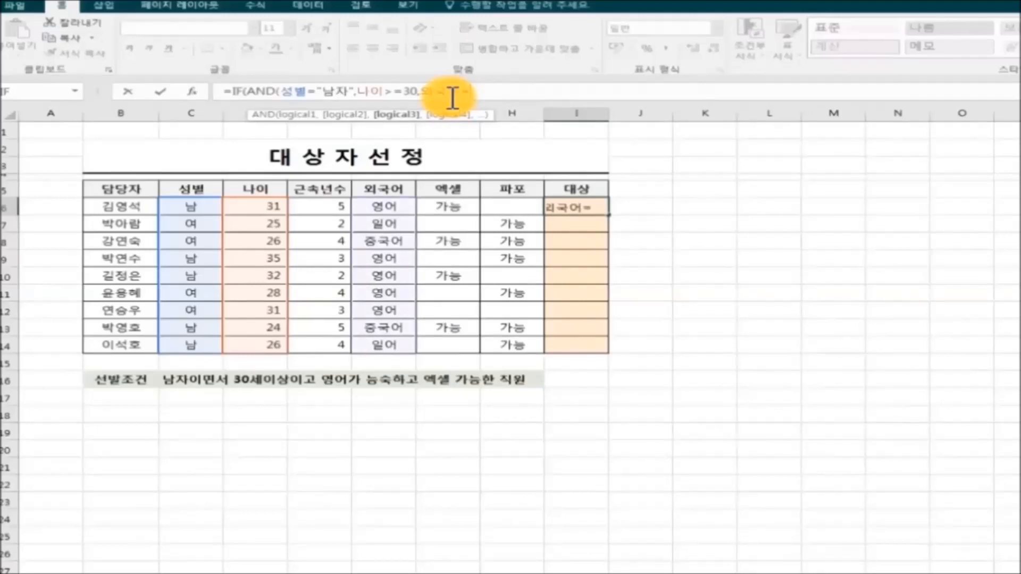
text("영어")
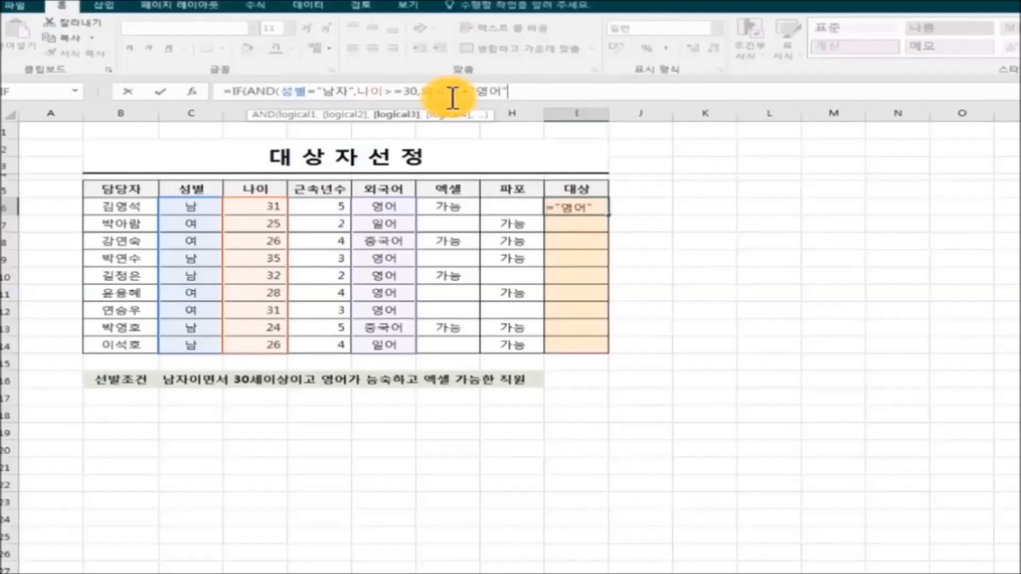
text(,)
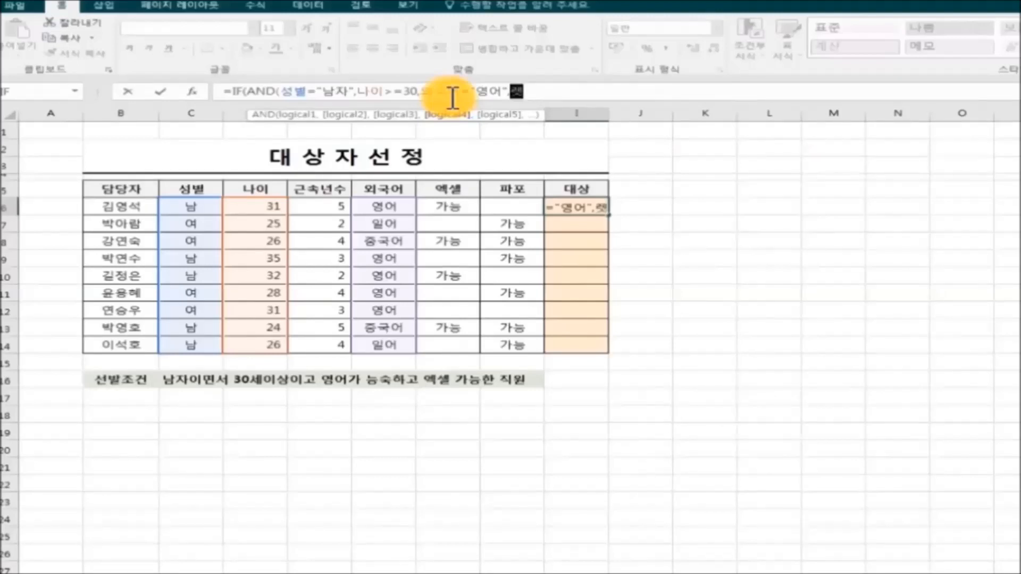
text(엑)
key(BackSpace)
text(엑셀)
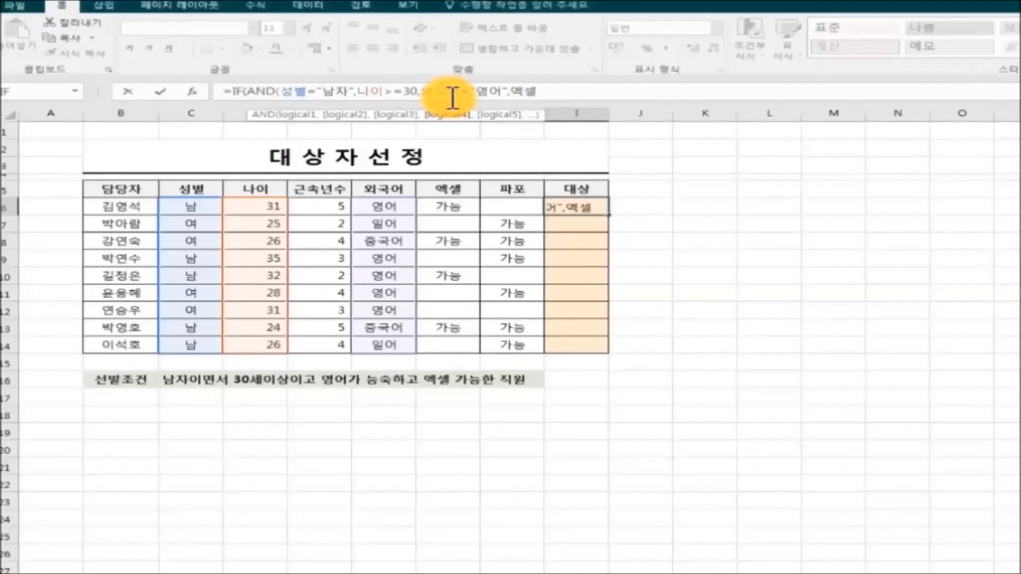
text(="가능)
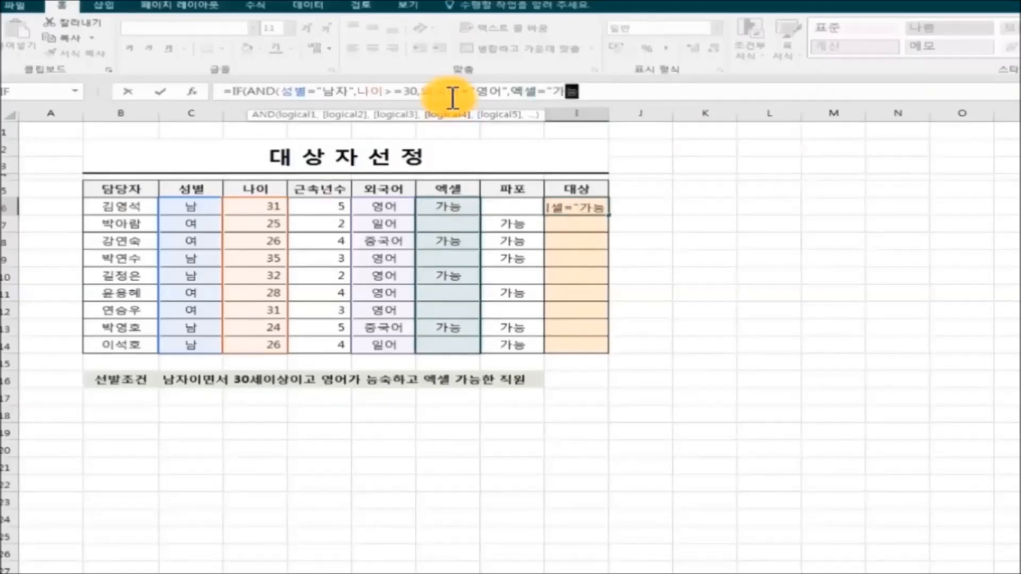
text(")
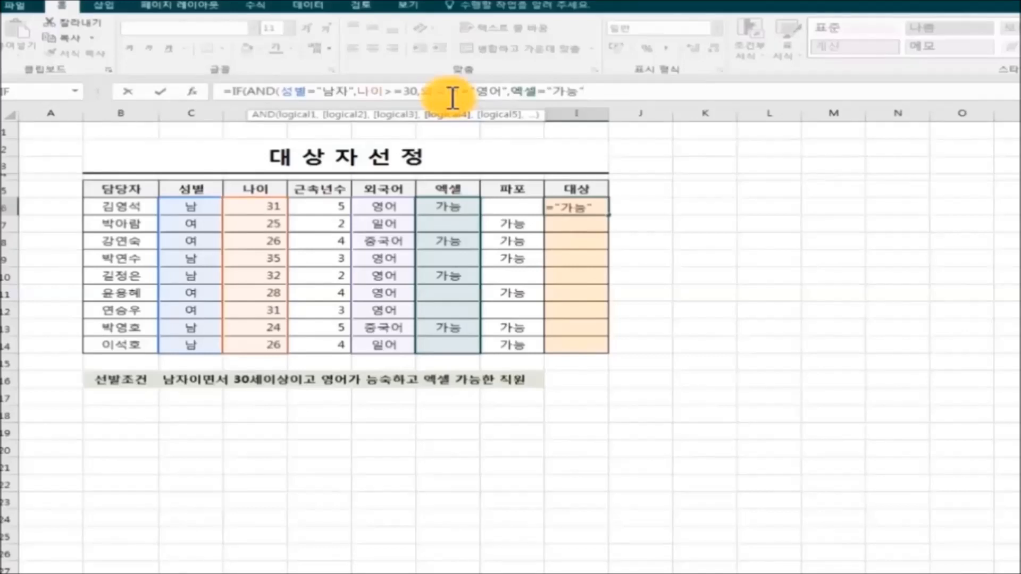
text())
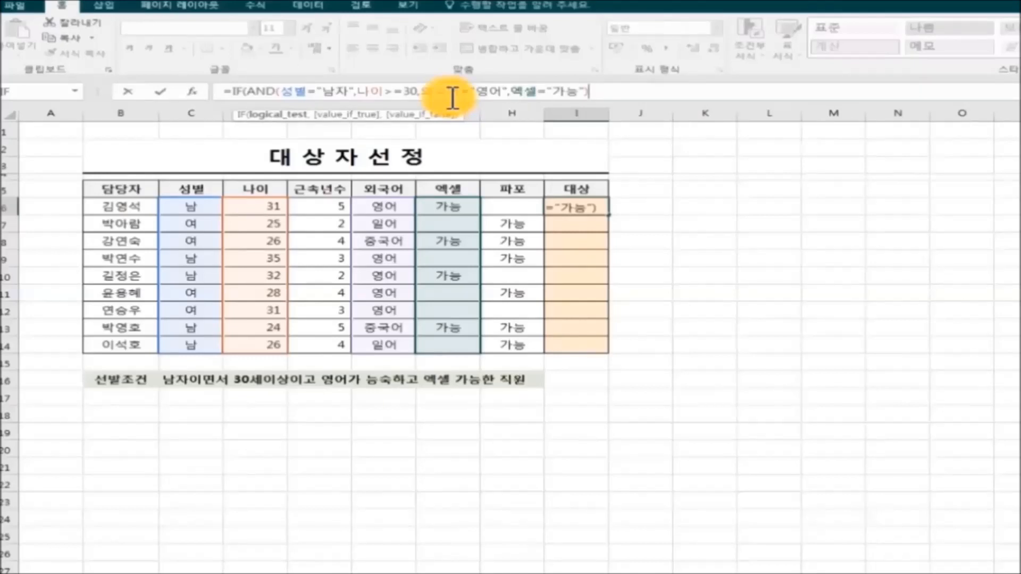
Finish the IF with results "선발" and " " and confirm the I6 formula
text(,ㅅ)
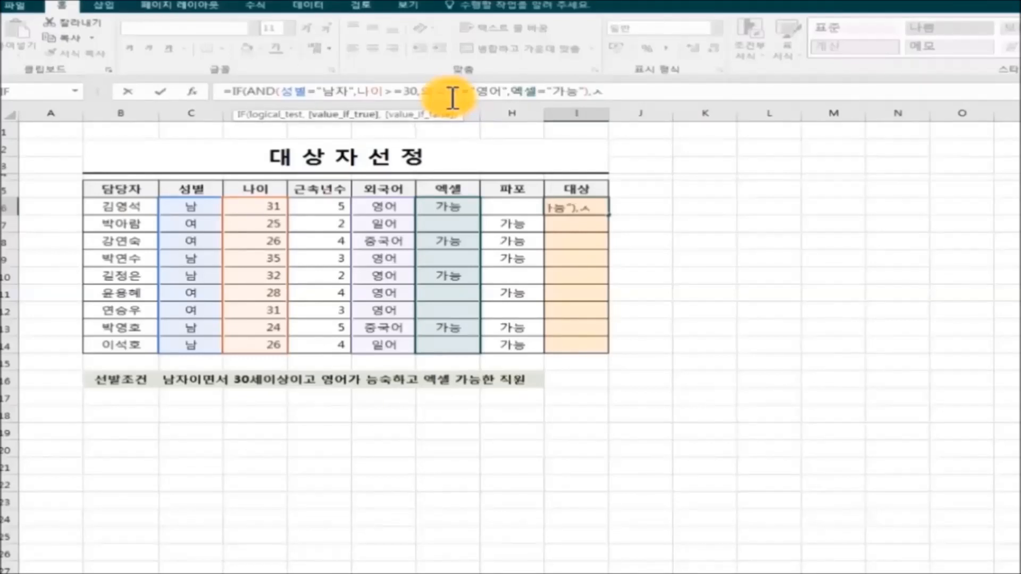
key(BackSpace)
text(선발)
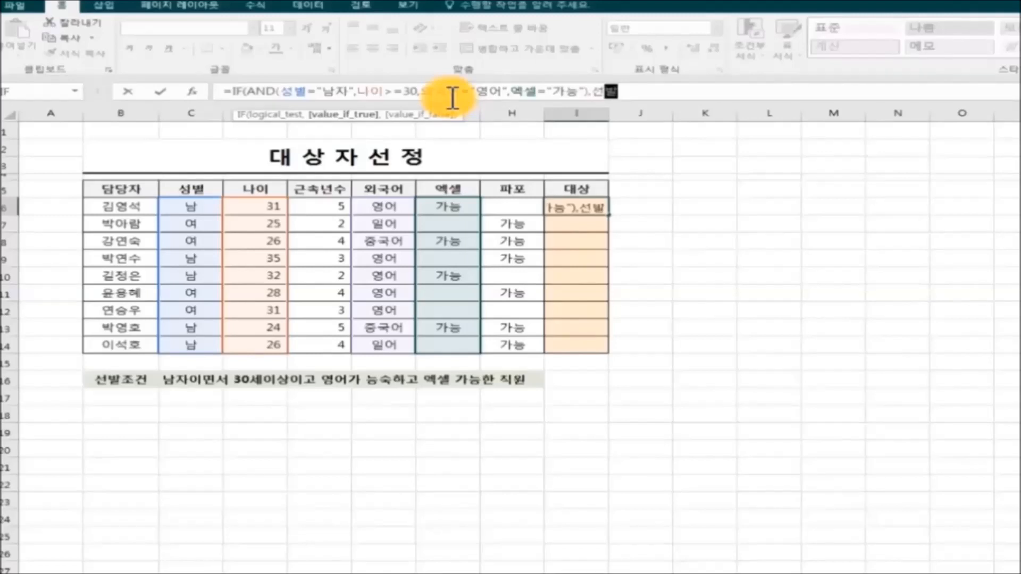
click(597, 99)
text("선발)
click(637, 96)
text("선발)
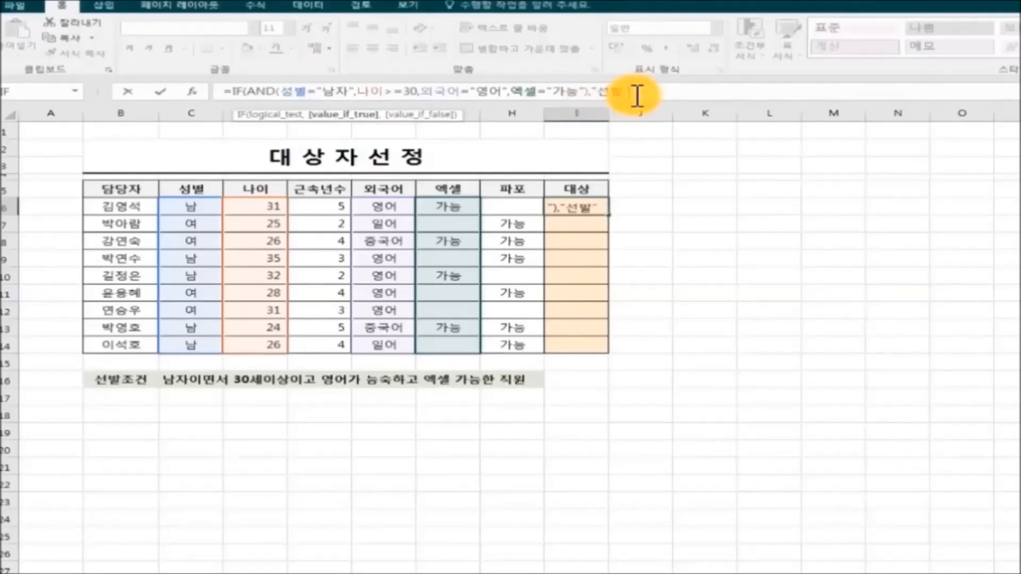
text(," )
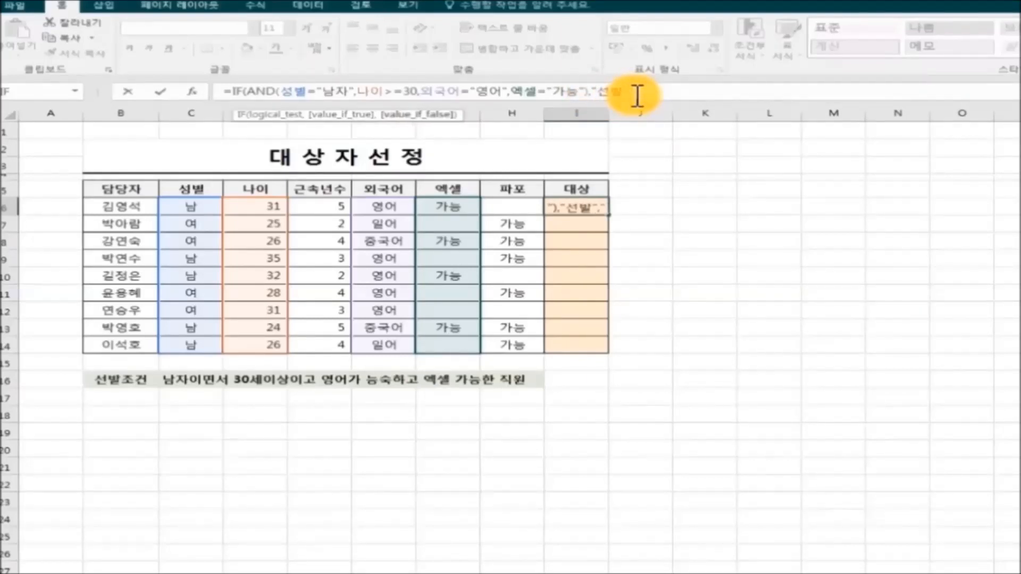
text("))
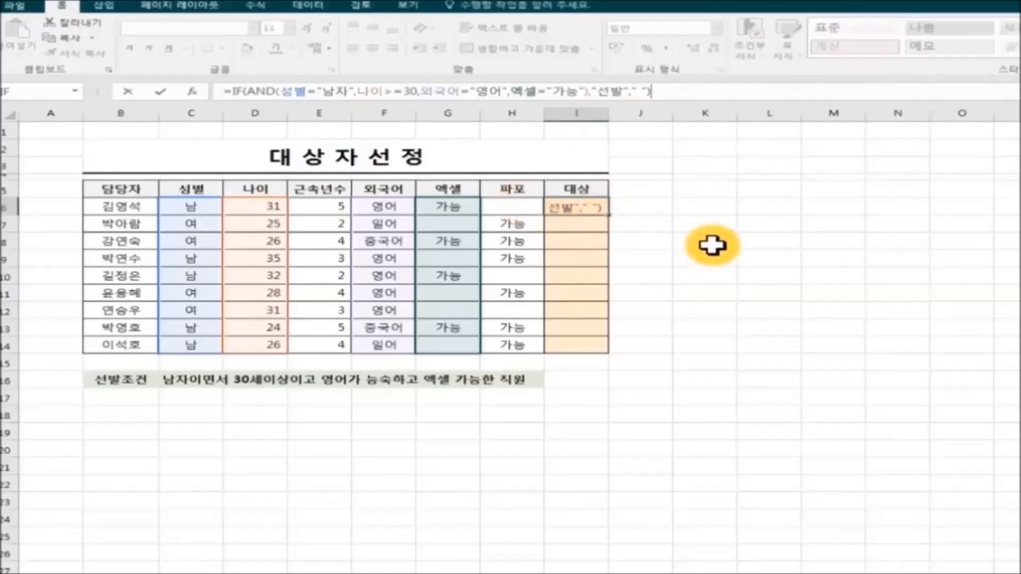
key(Return)
Fill the I6 selection formula down to I14, then reselect I6
click(588, 207)
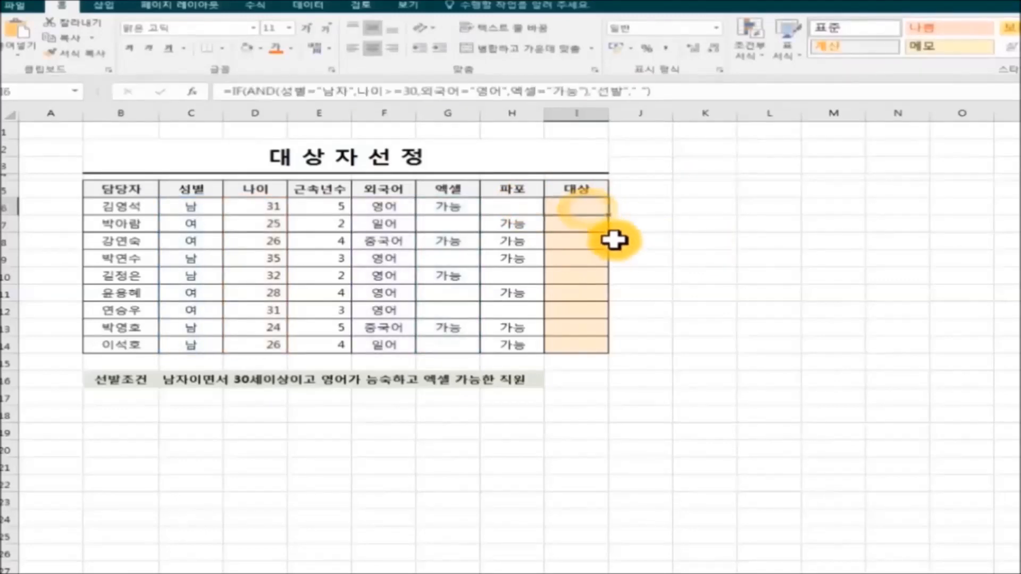
drag(610, 217, 614, 355)
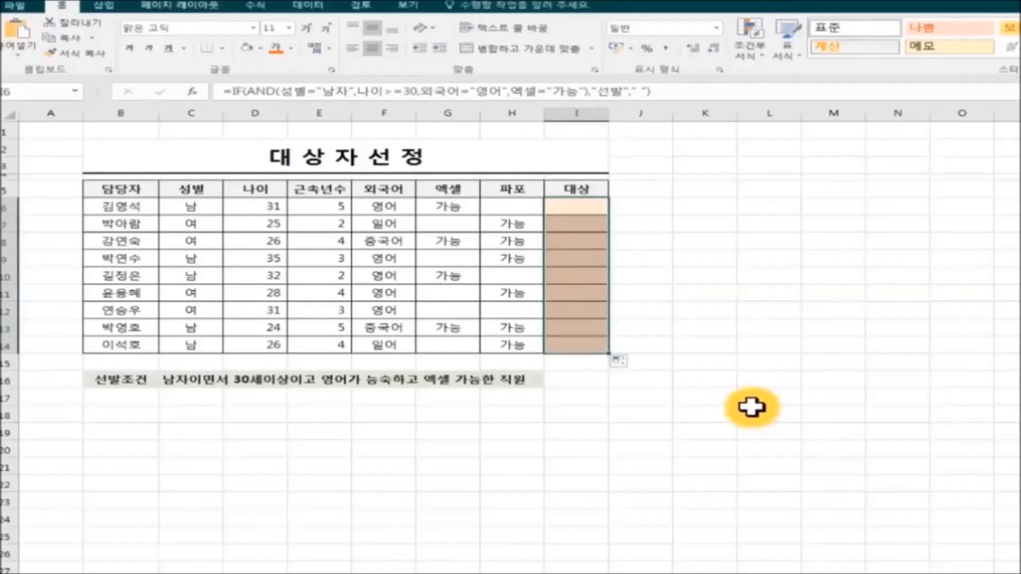
click(566, 202)
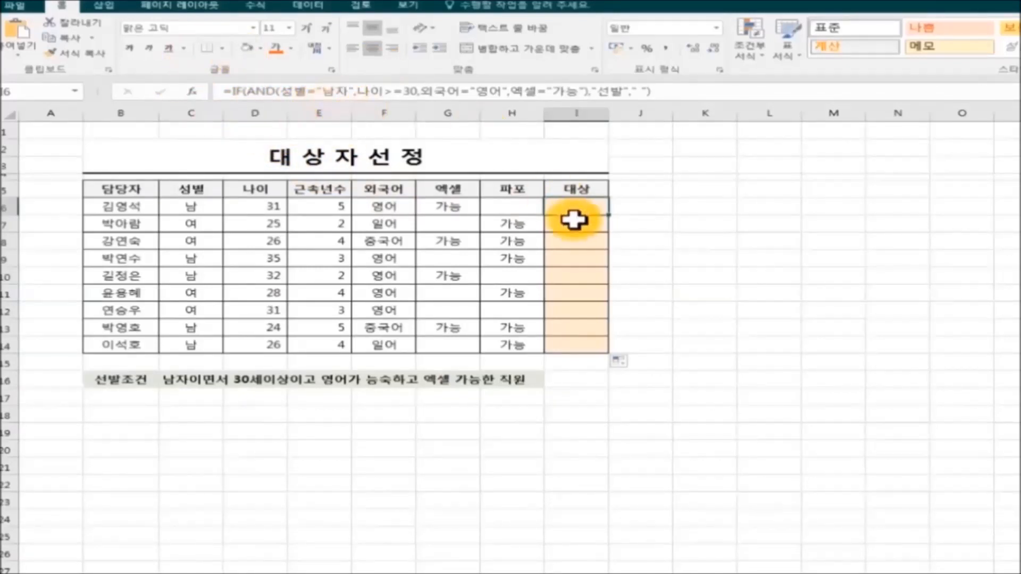
Change the gender test in I6 from "남자" to "남" and commit it
click(347, 91)
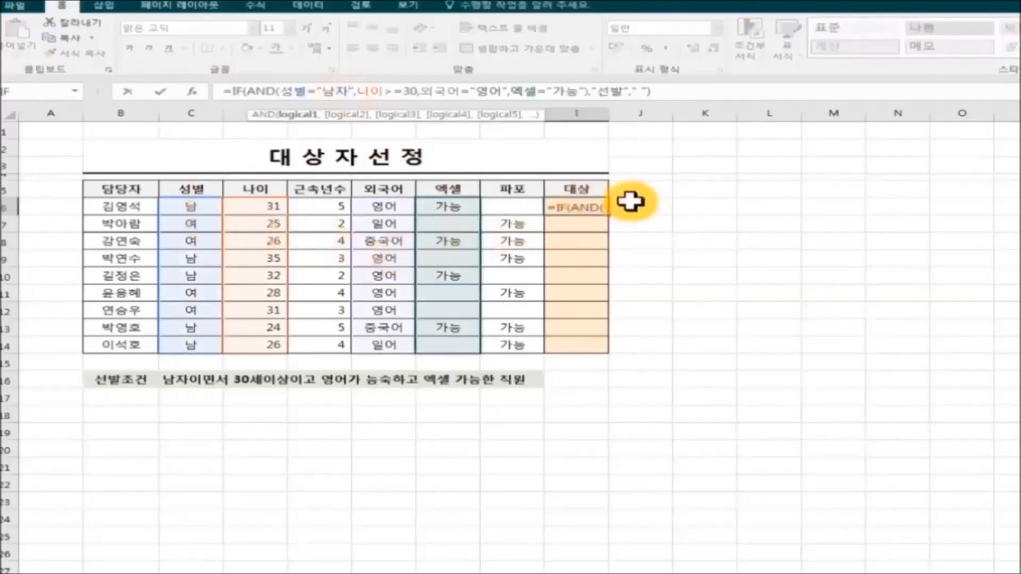
click(722, 206)
click(600, 211)
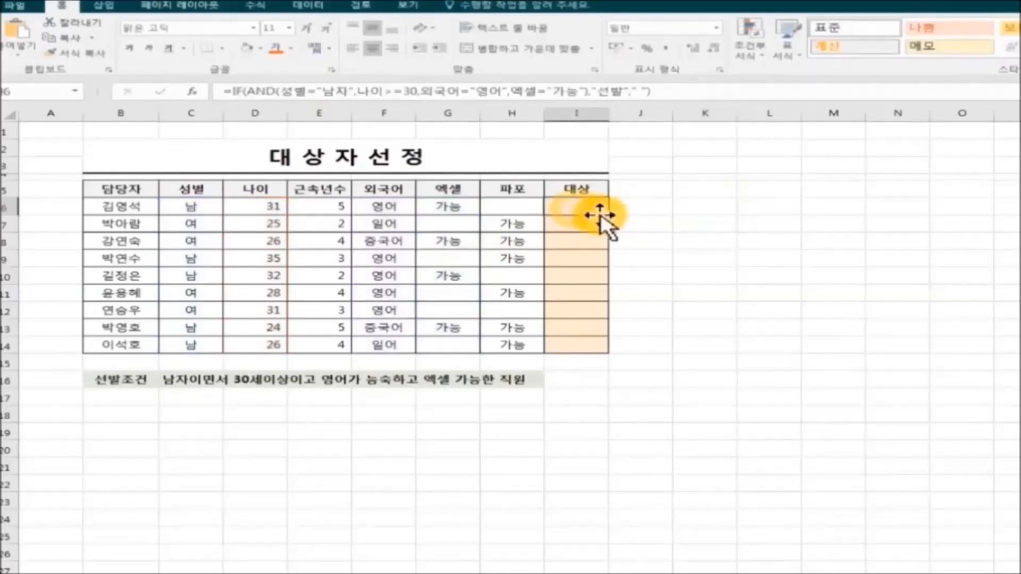
click(349, 91)
key(BackSpace)
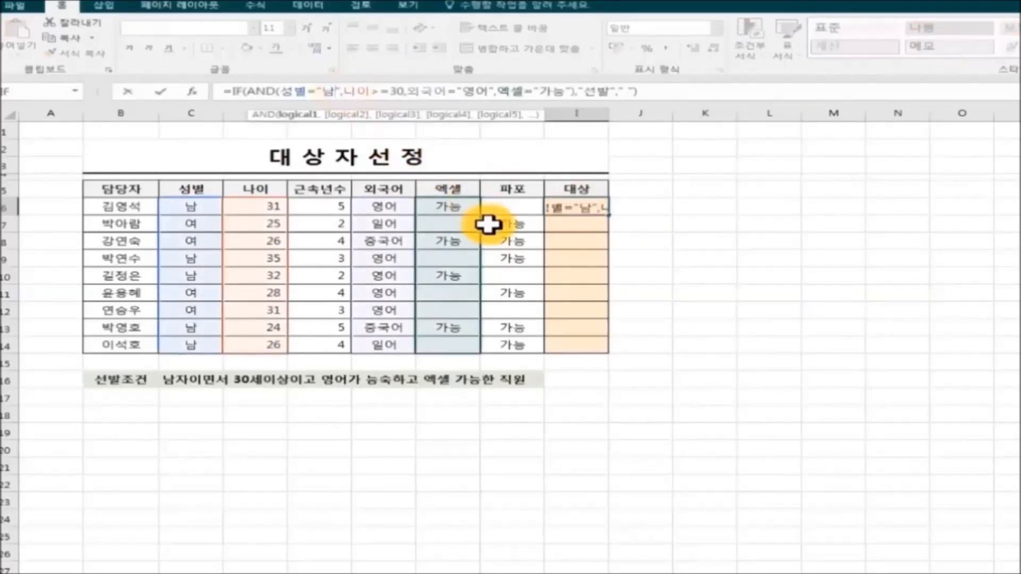
click(744, 327)
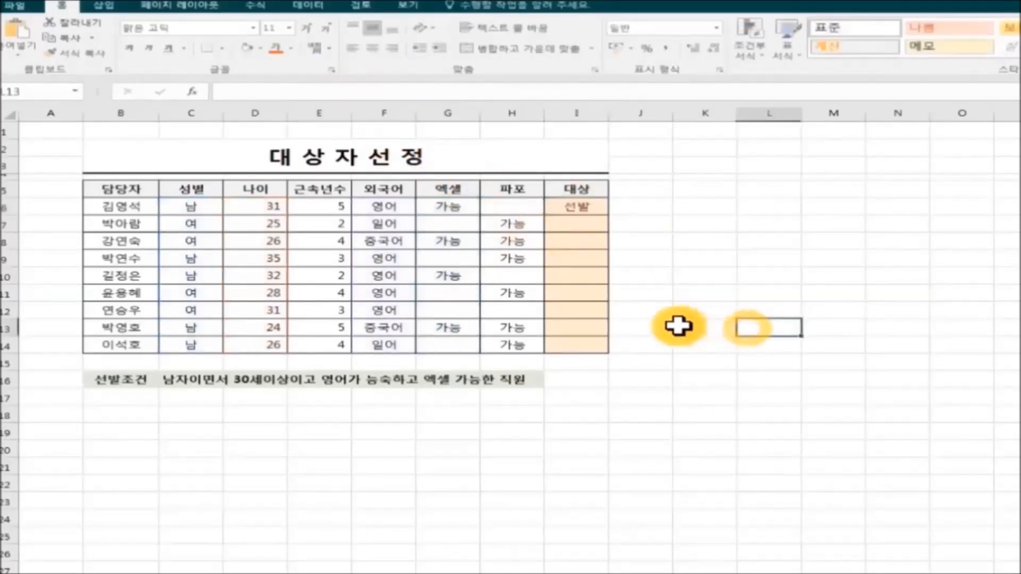
Fill the corrected I6 formula down to I14 and reselect I6
click(577, 210)
drag(610, 215, 611, 351)
click(744, 380)
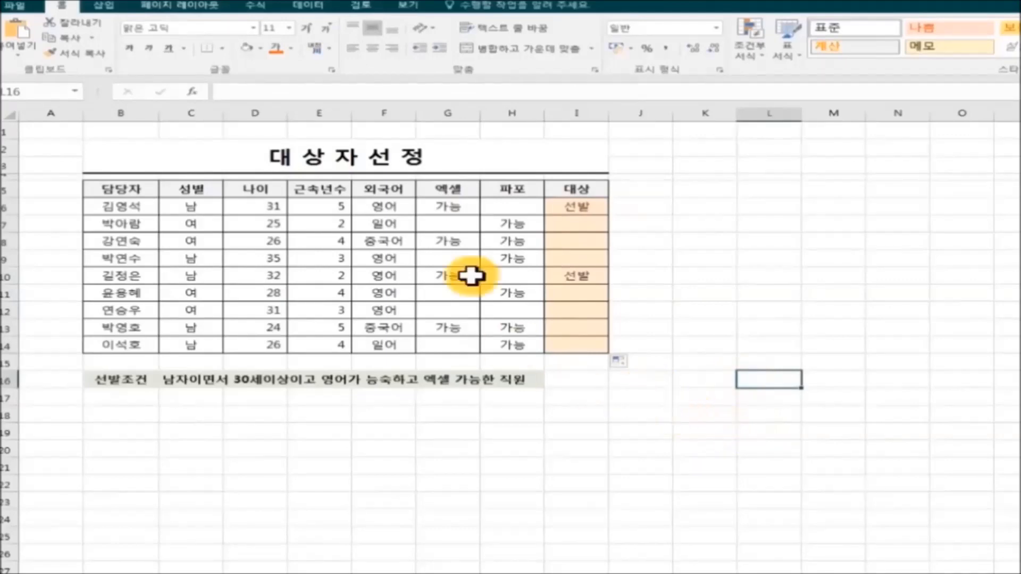
click(588, 209)
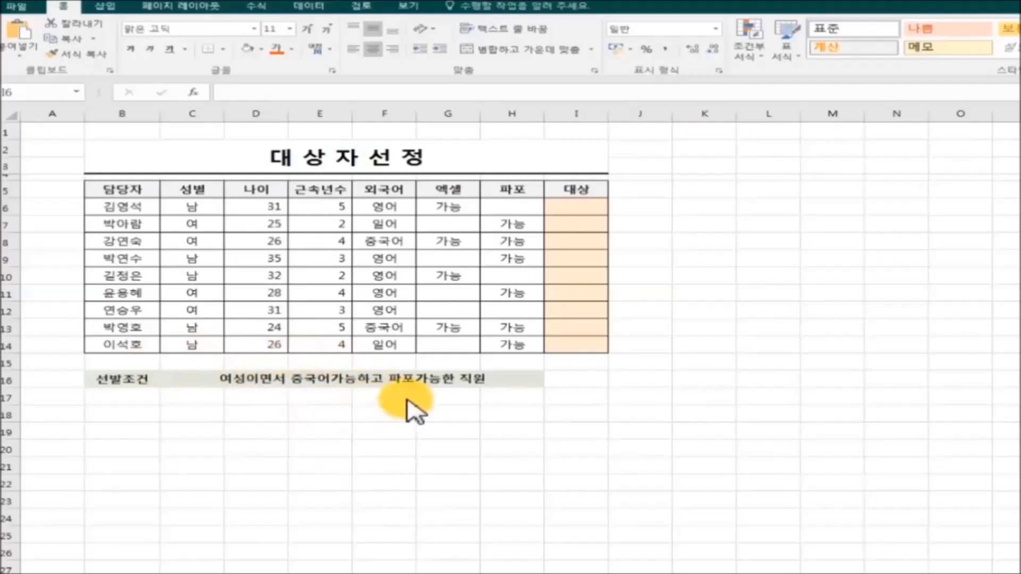
Select I6 in the empty 대상 column and start a new formula in the formula bar
click(588, 207)
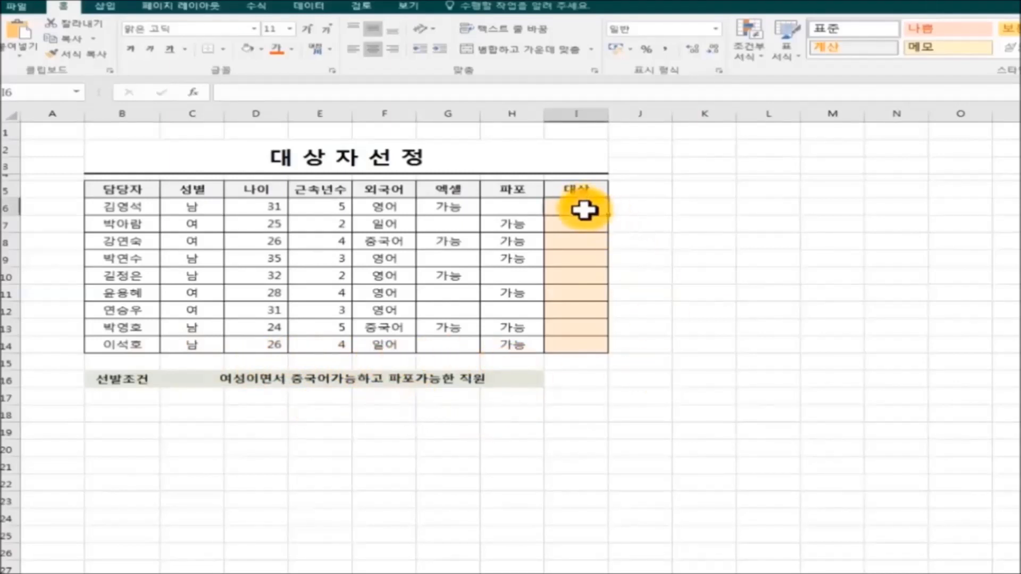
click(258, 96)
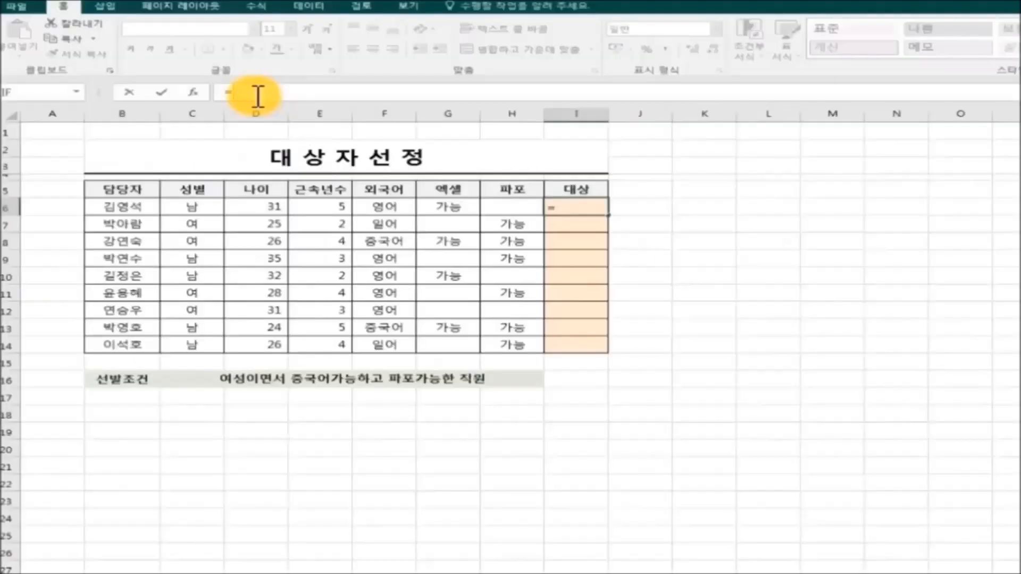
Begin I6 with IF(AND(성별="여",외국어="중국어", for the second example
text(IF)
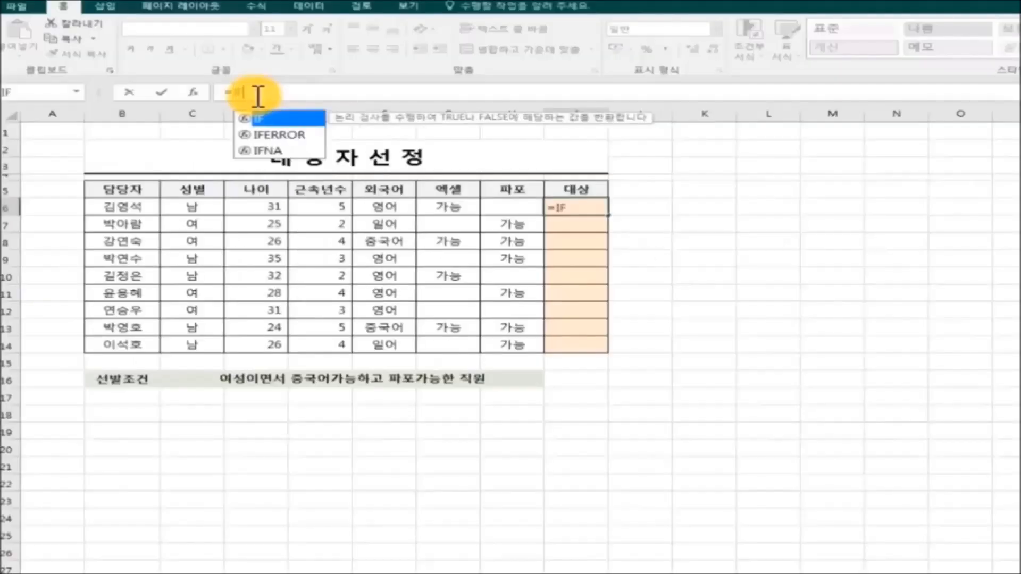
text(()
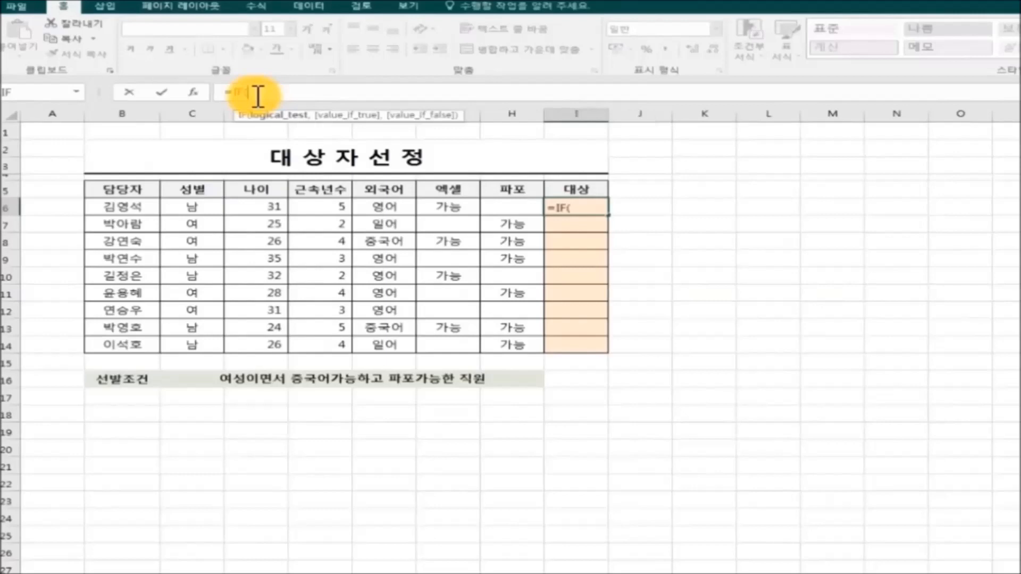
text(AND)
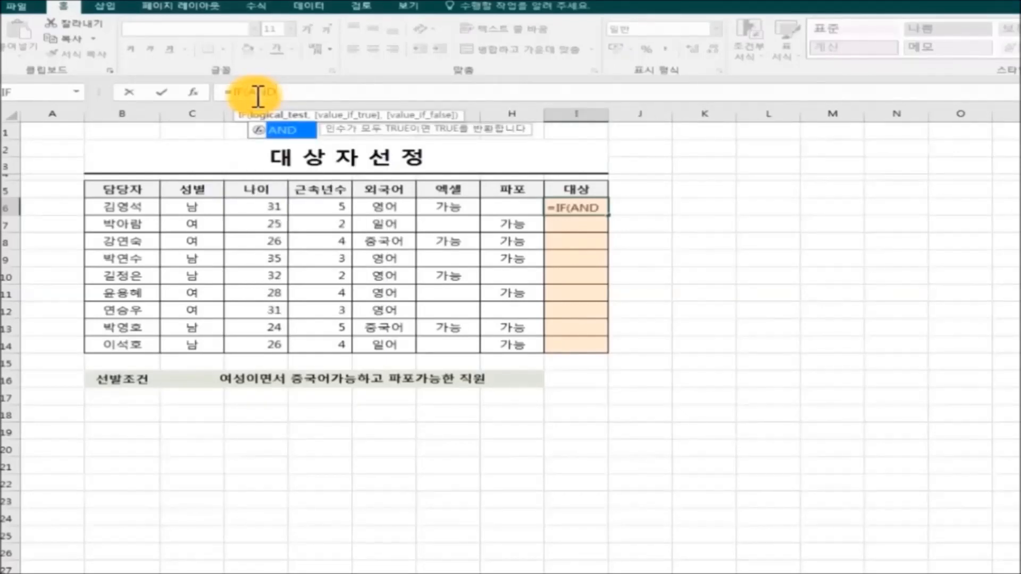
text((ㅅ)
text(성별)
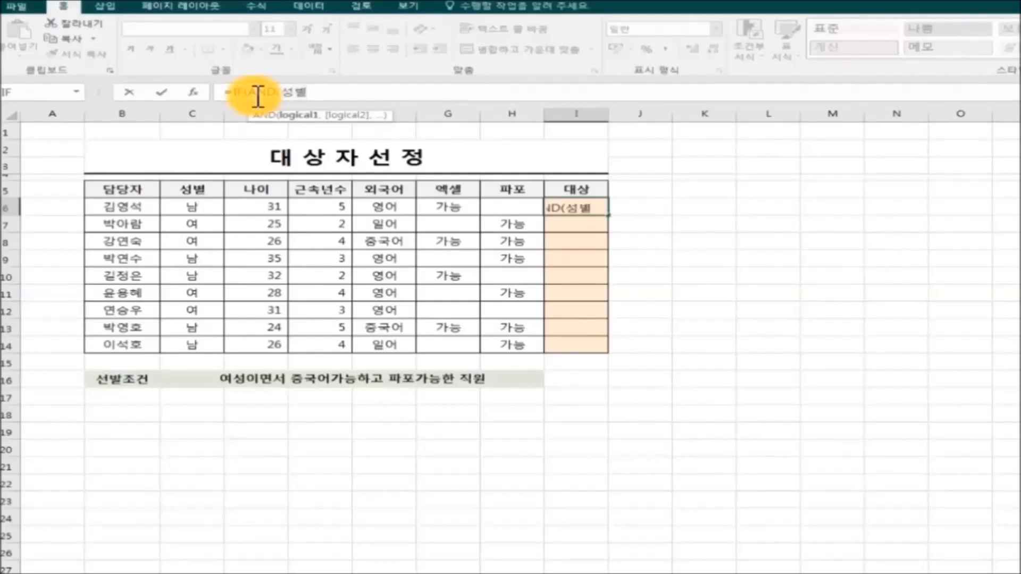
text(=")
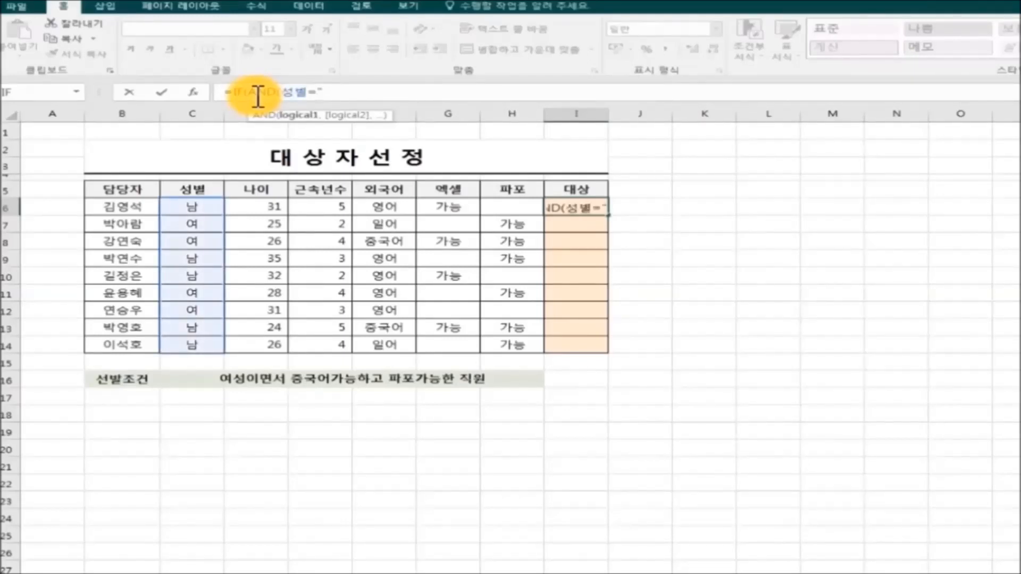
text(여",)
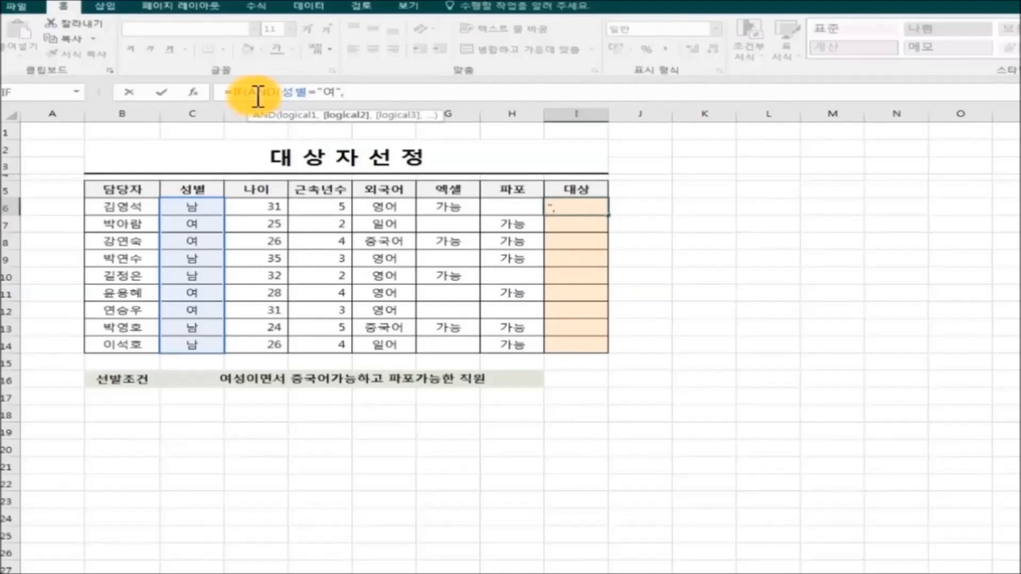
text(외국어)
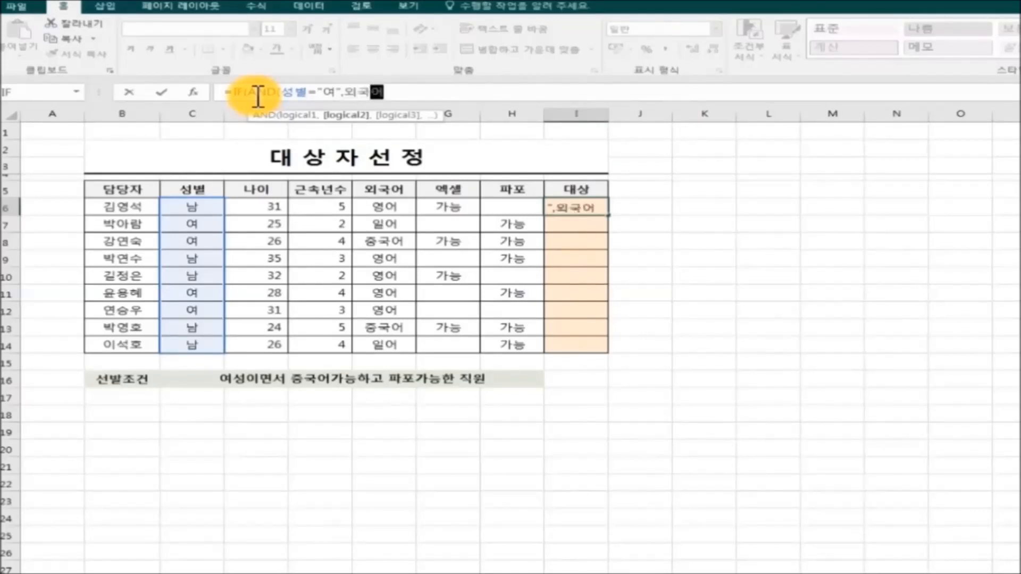
text(=)
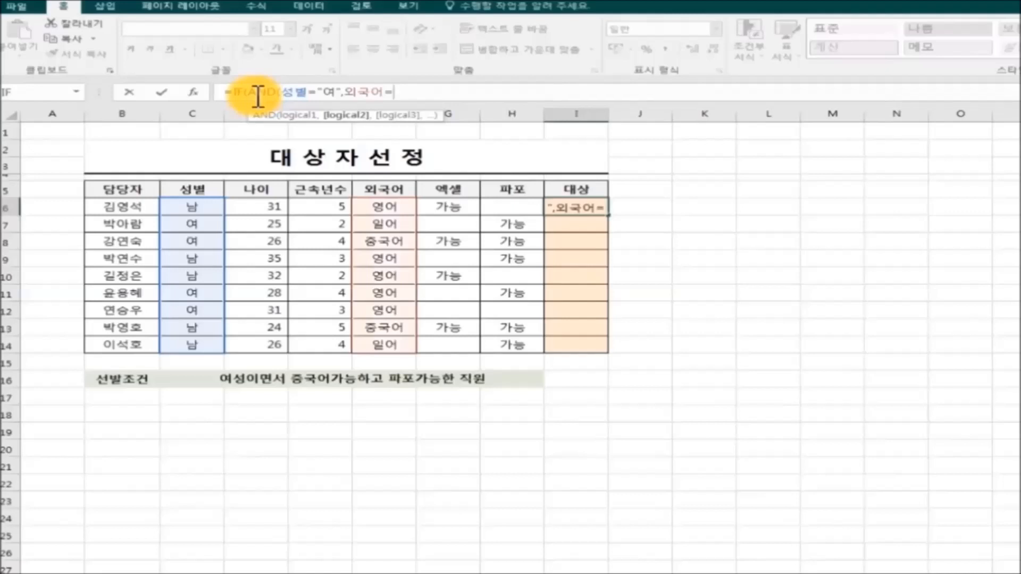
text("주)
text(국어")
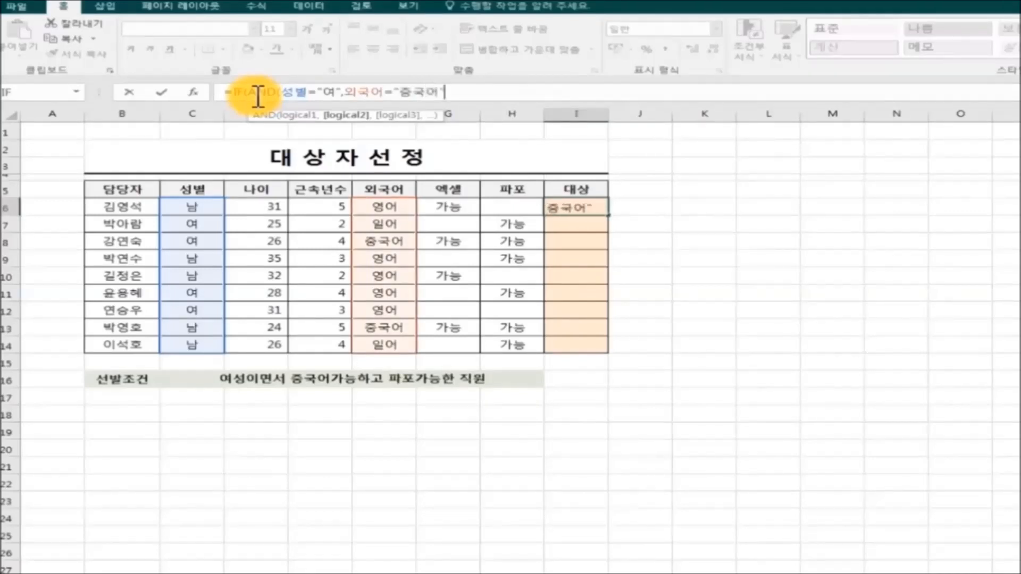
text(,)
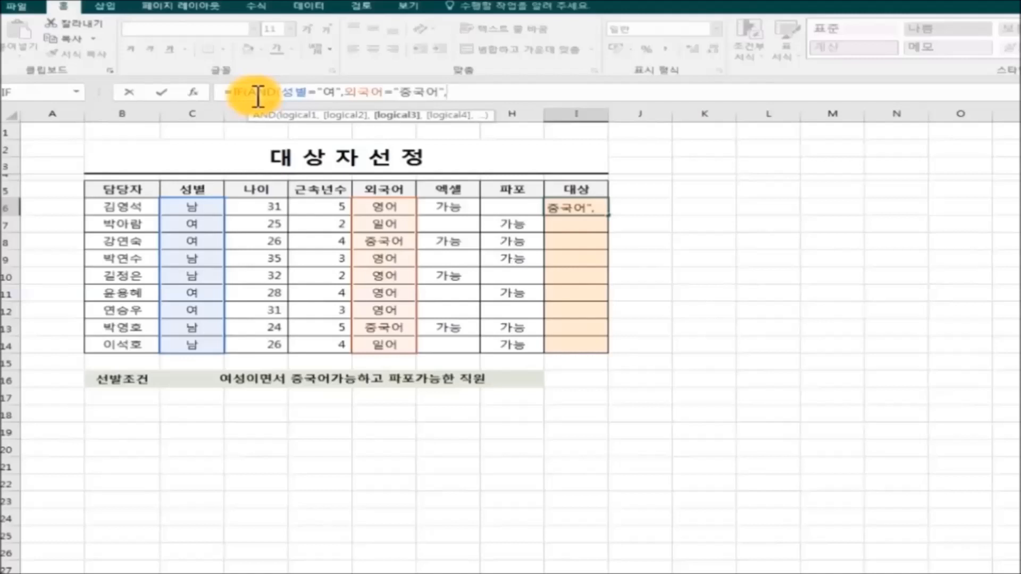
Complete I6 with 파포="가능" and results "선발"," ", then confirm the formula
text(파포)
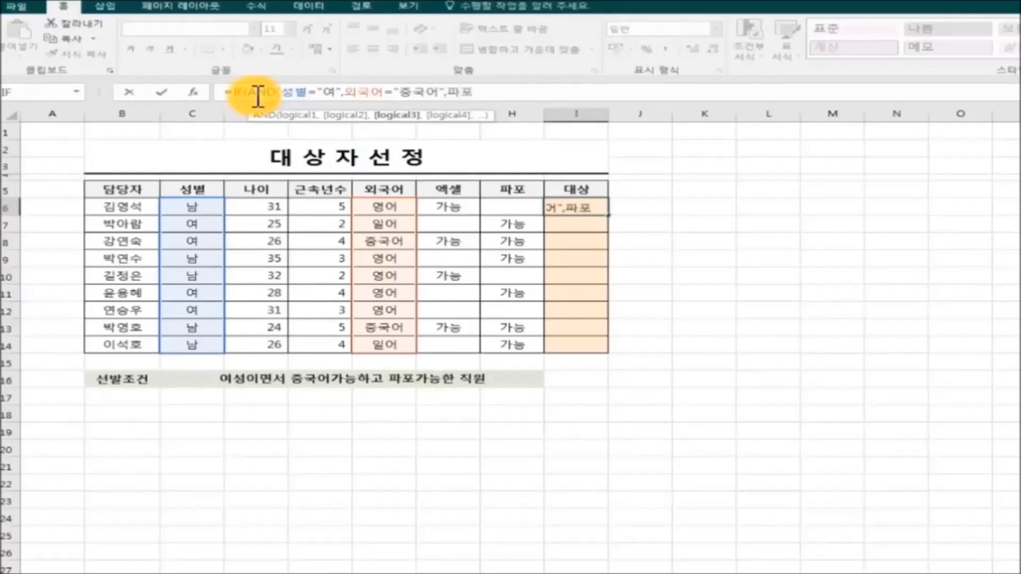
text(=)
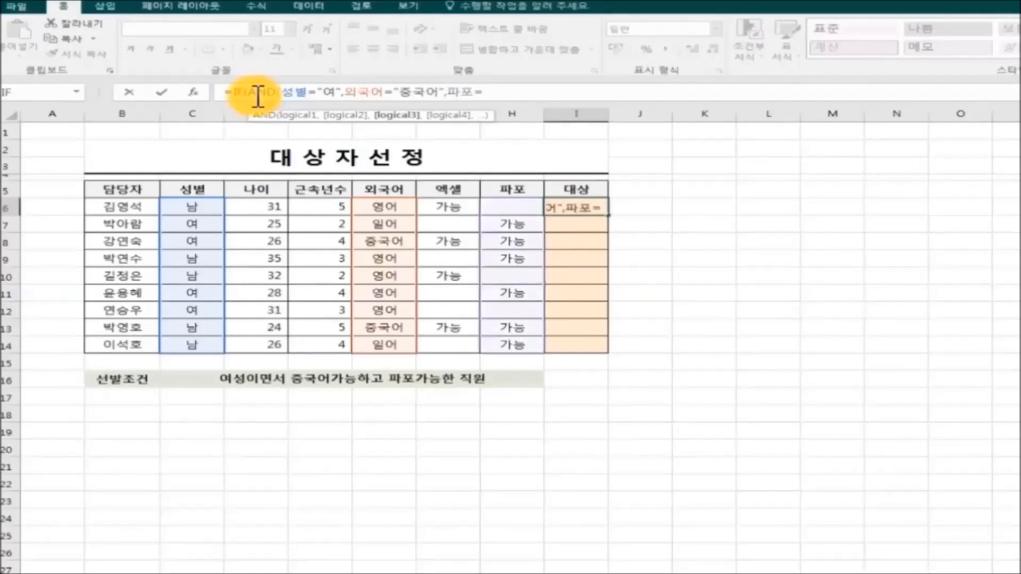
text("가능)
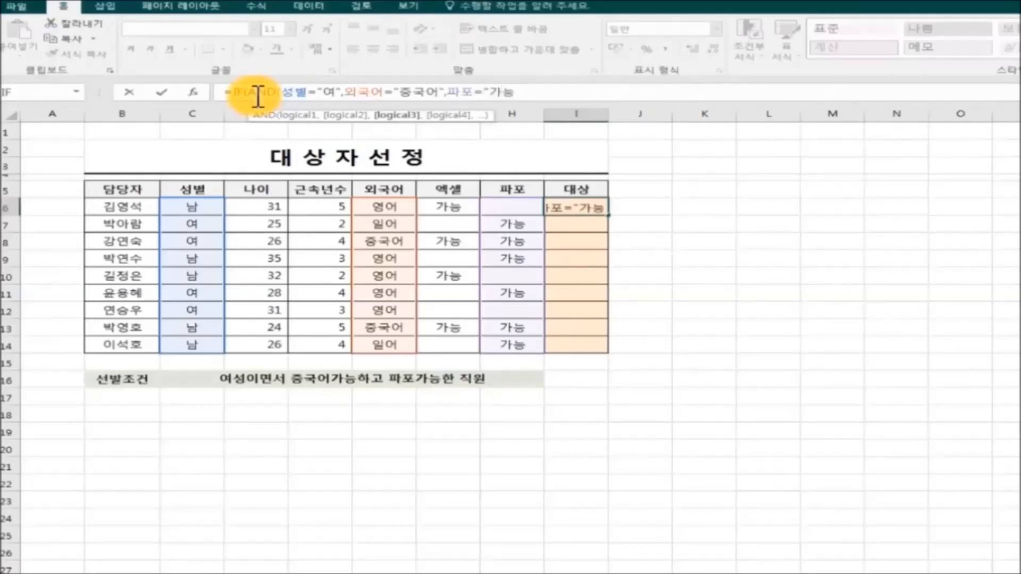
text("),)
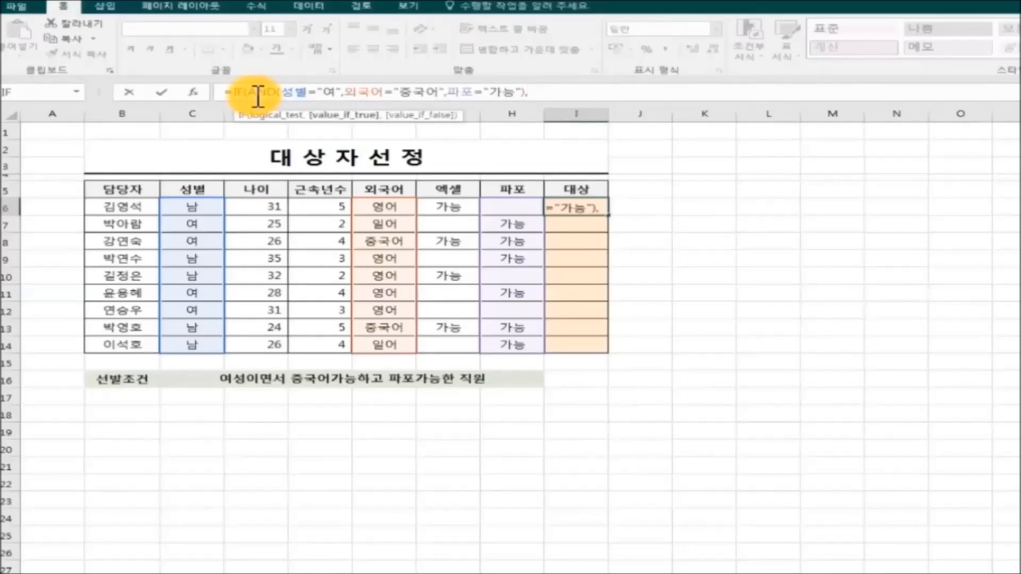
text("선바)
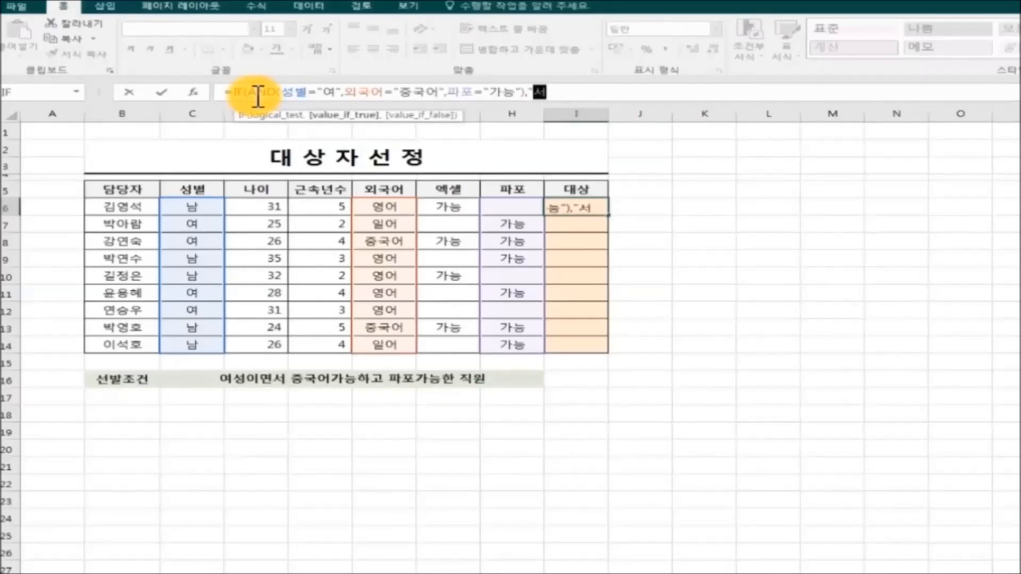
text(발)
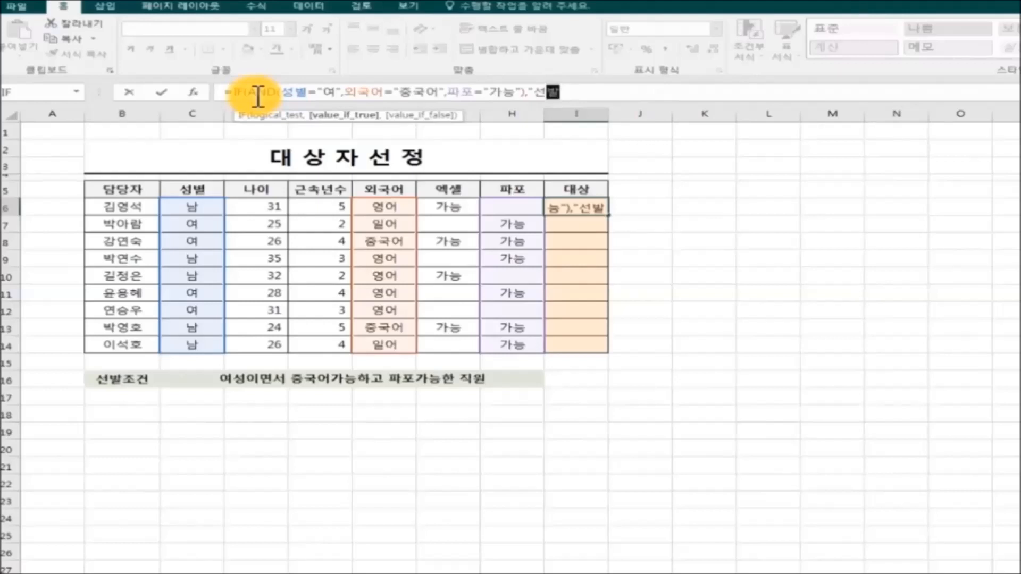
text(",)
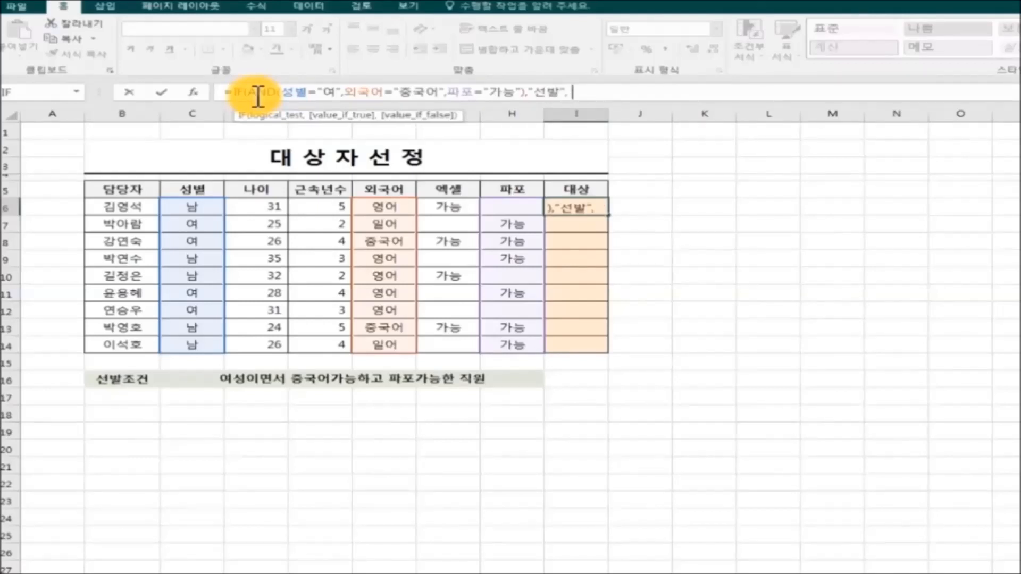
text(" "))
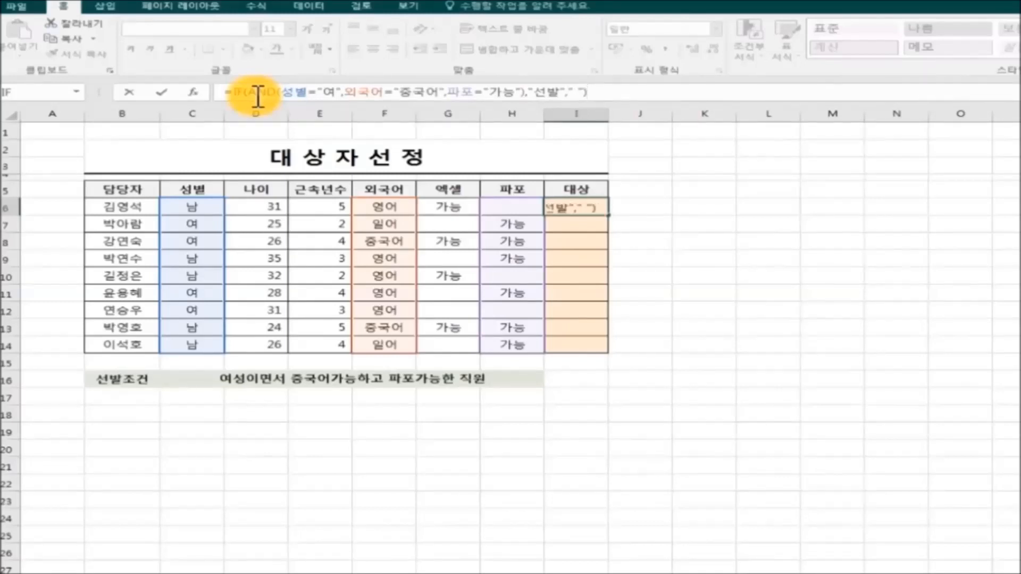
key(Return)
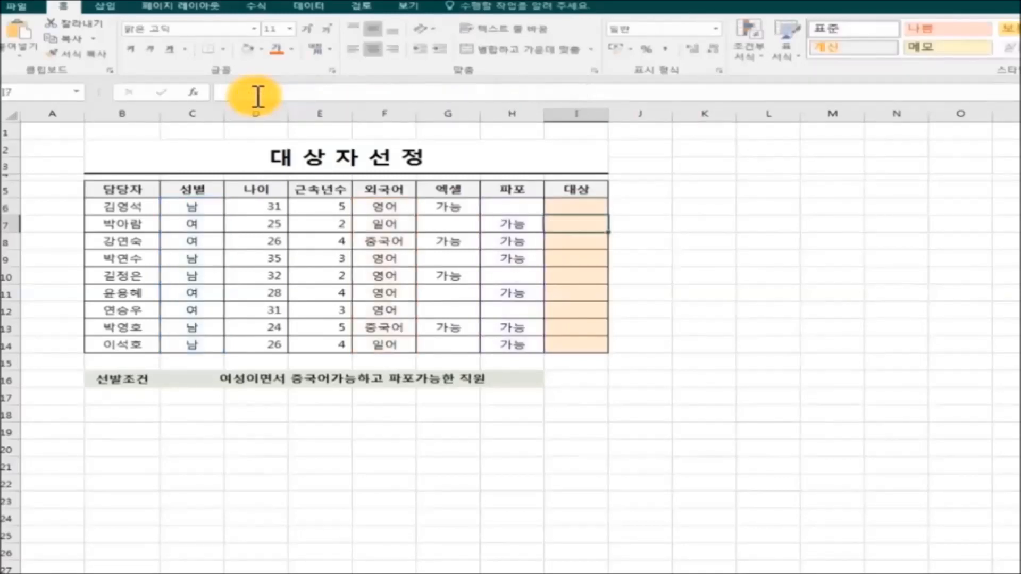
Fill the I6 formula down through I14 so only row 8 shows 선발
click(597, 206)
drag(608, 213, 614, 358)
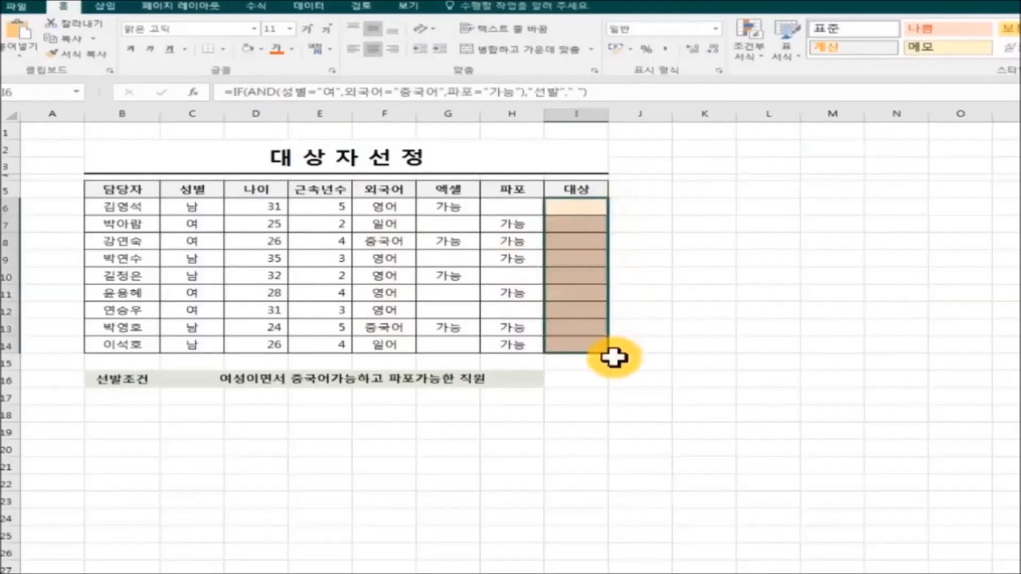
click(752, 417)
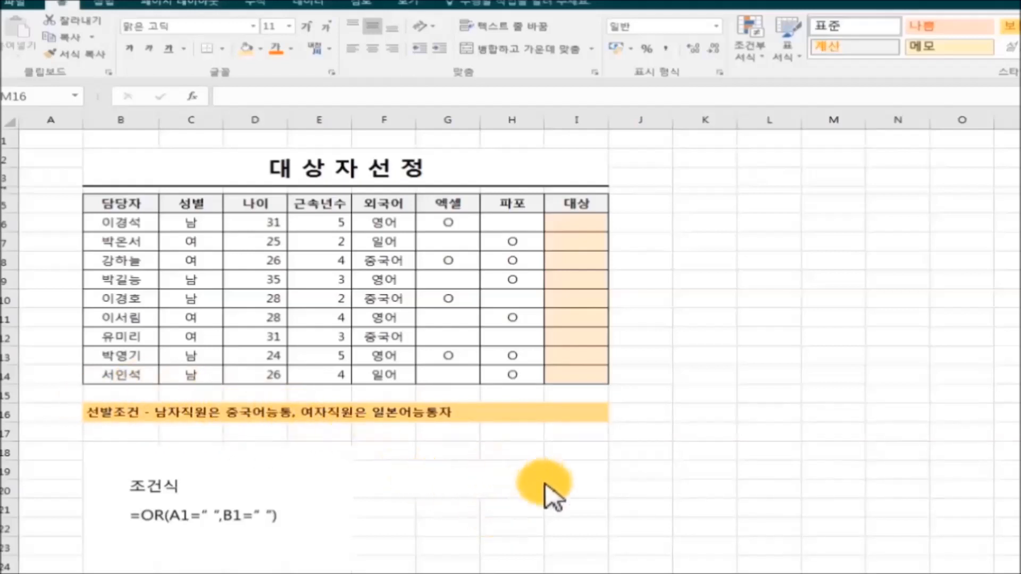
In I6, type =OR(AND(성별="남",외국어="중국어"),AND(성별="여",외국어="일어"))
click(577, 226)
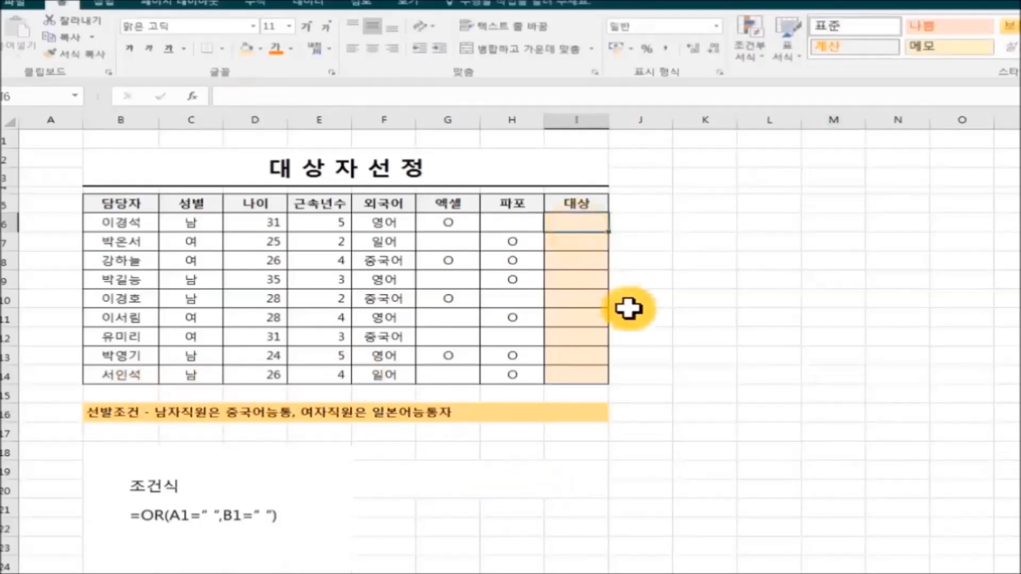
click(233, 101)
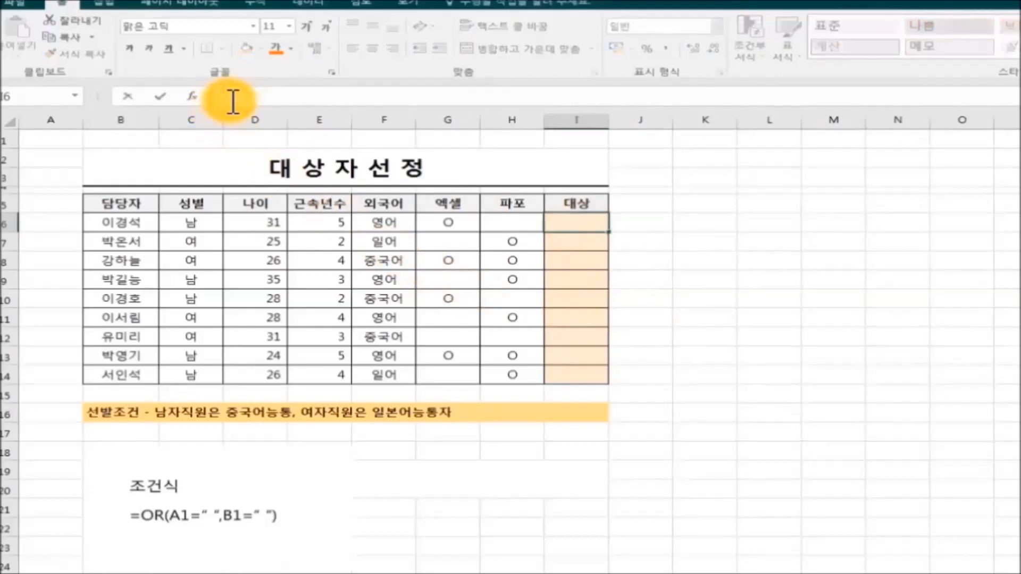
text(=)
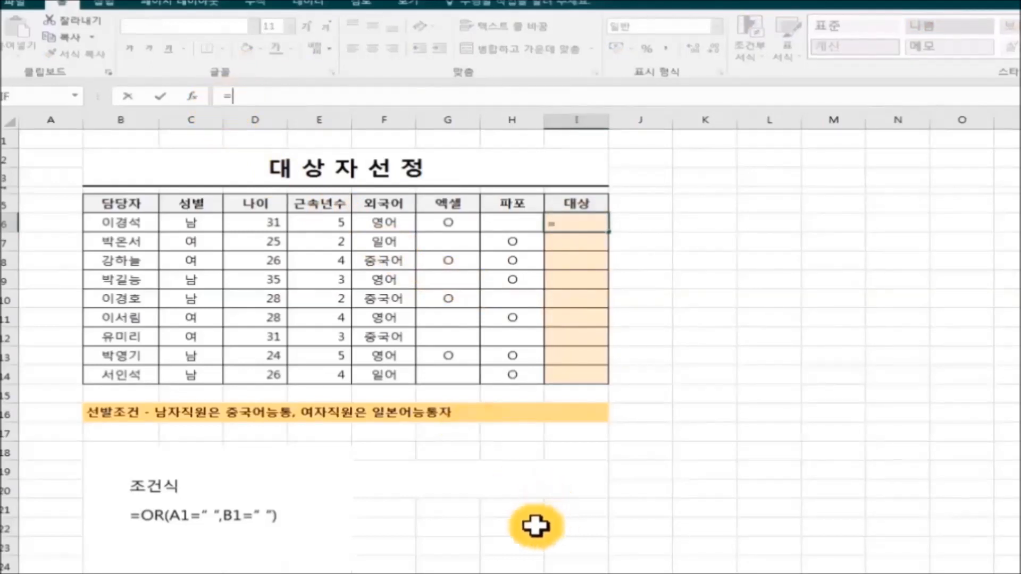
text(OR)
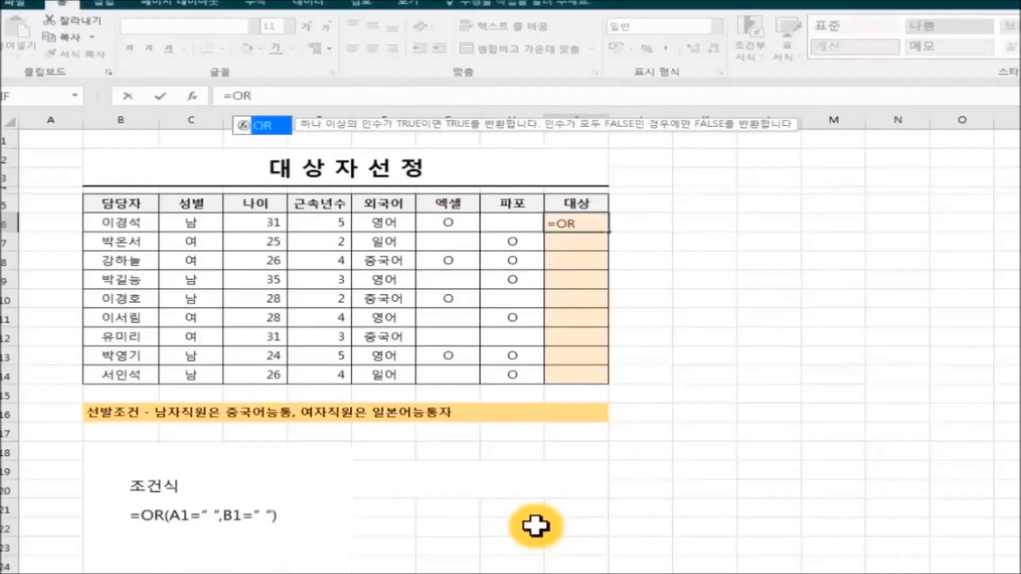
text(()
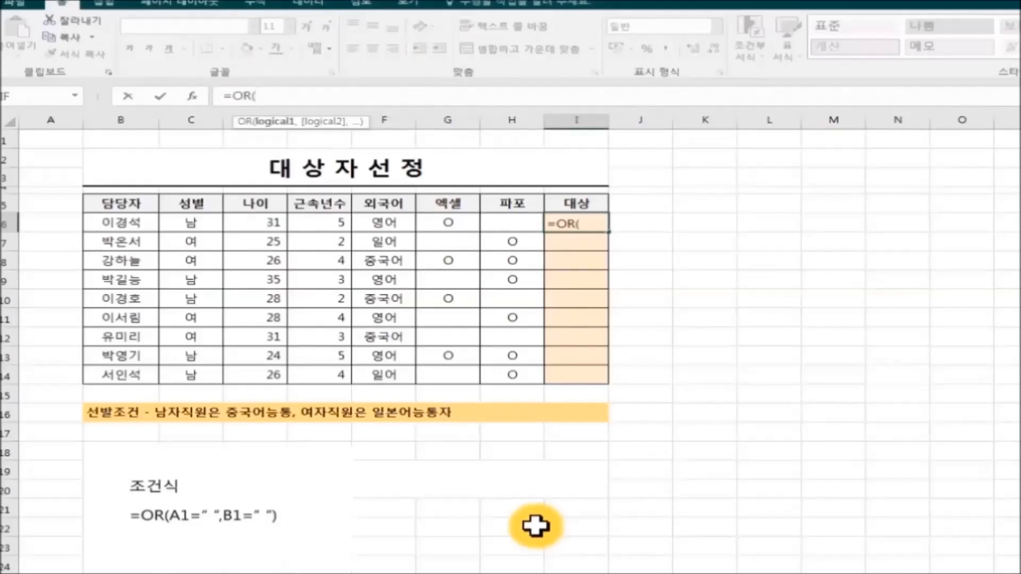
text(AND)
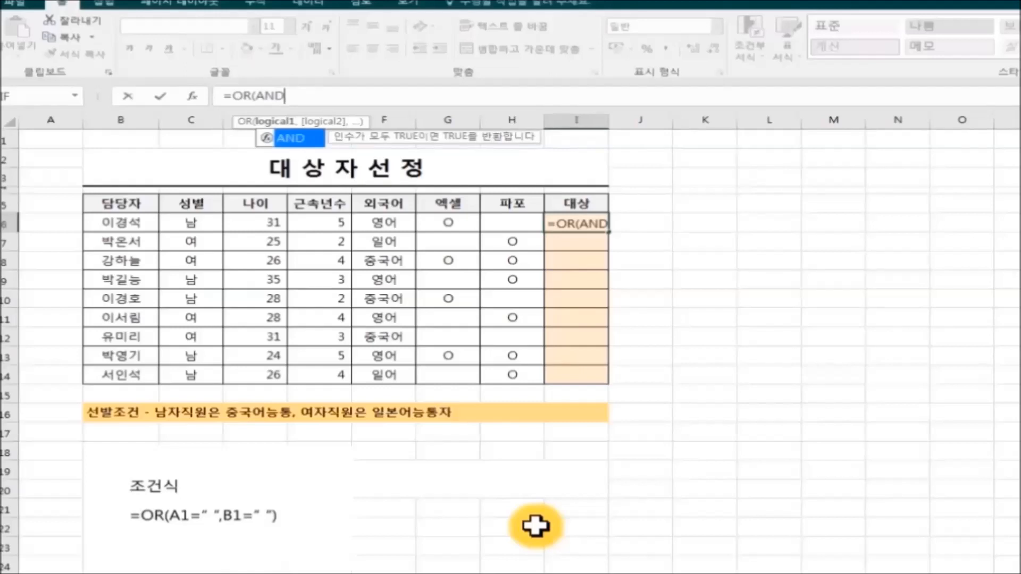
text((성별)
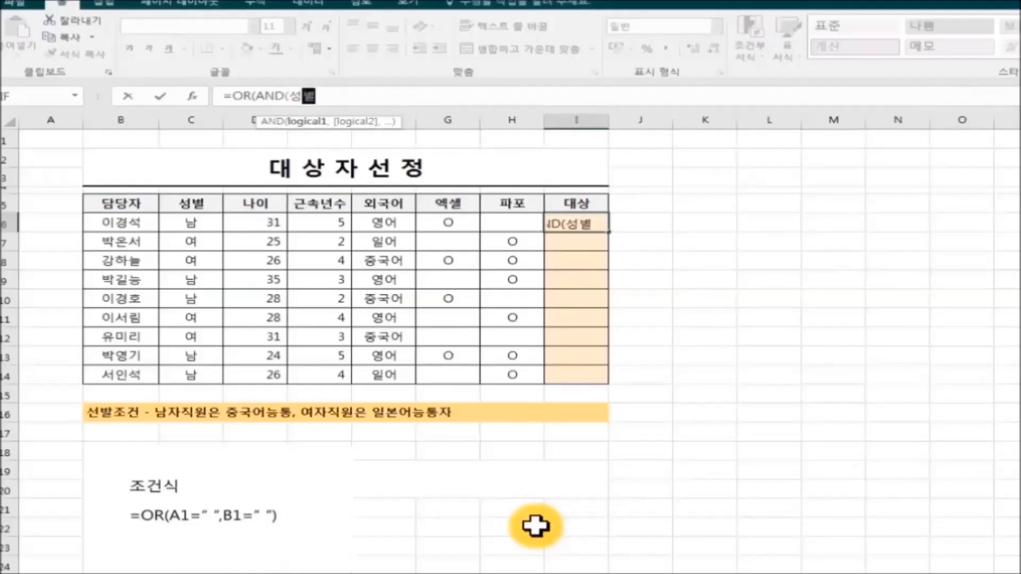
text(=)
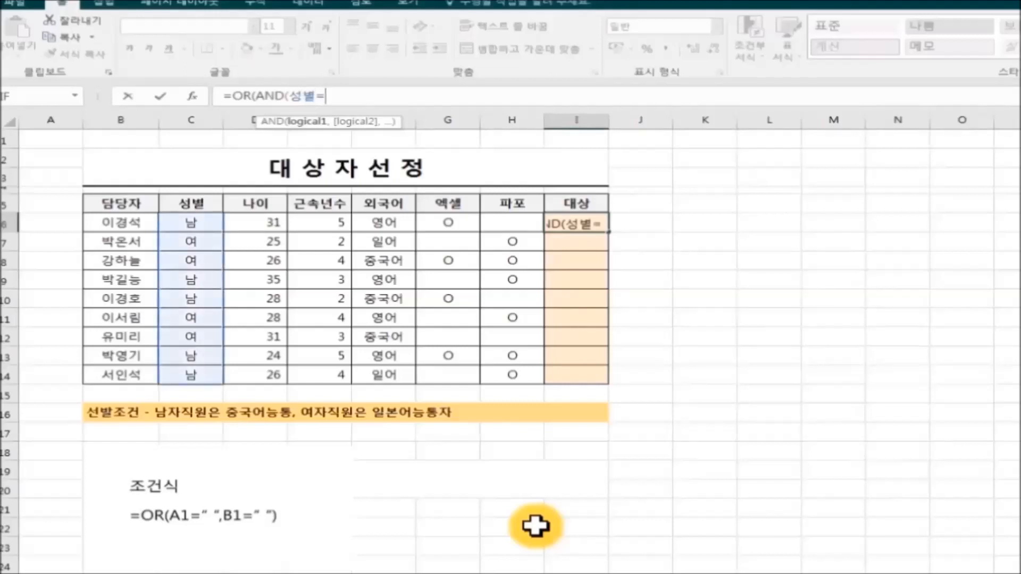
text("남")
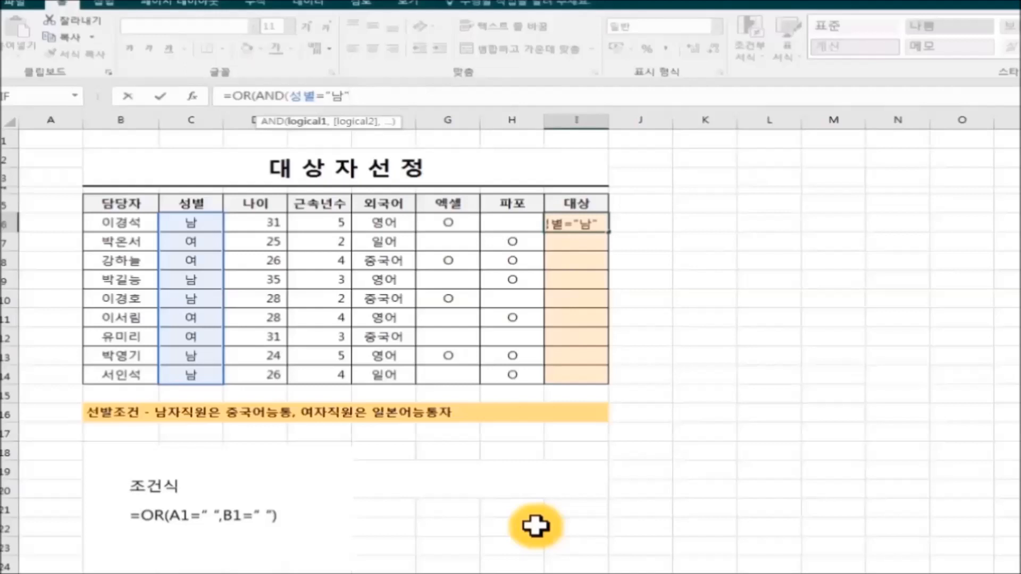
text(,)
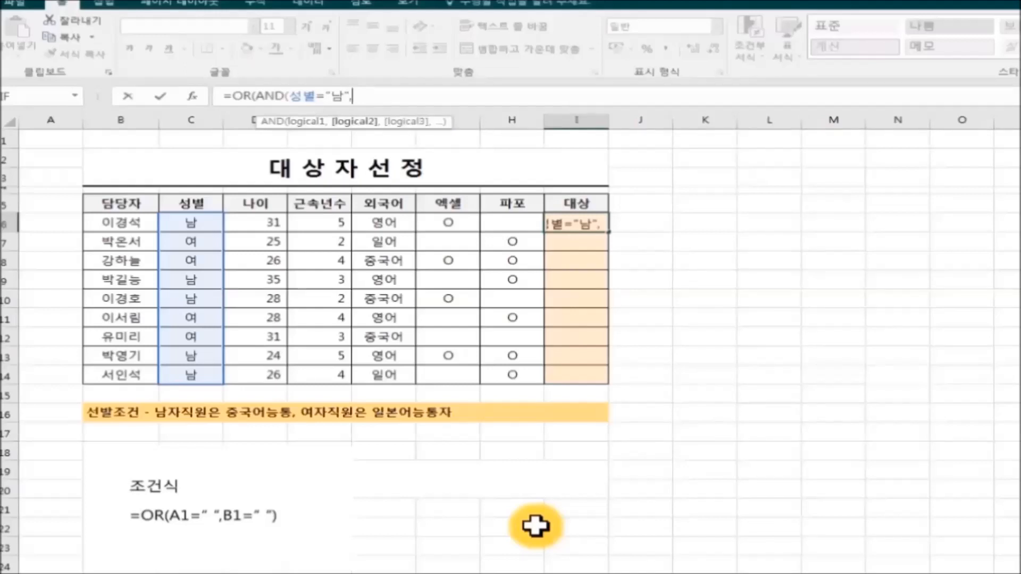
text(외국어)
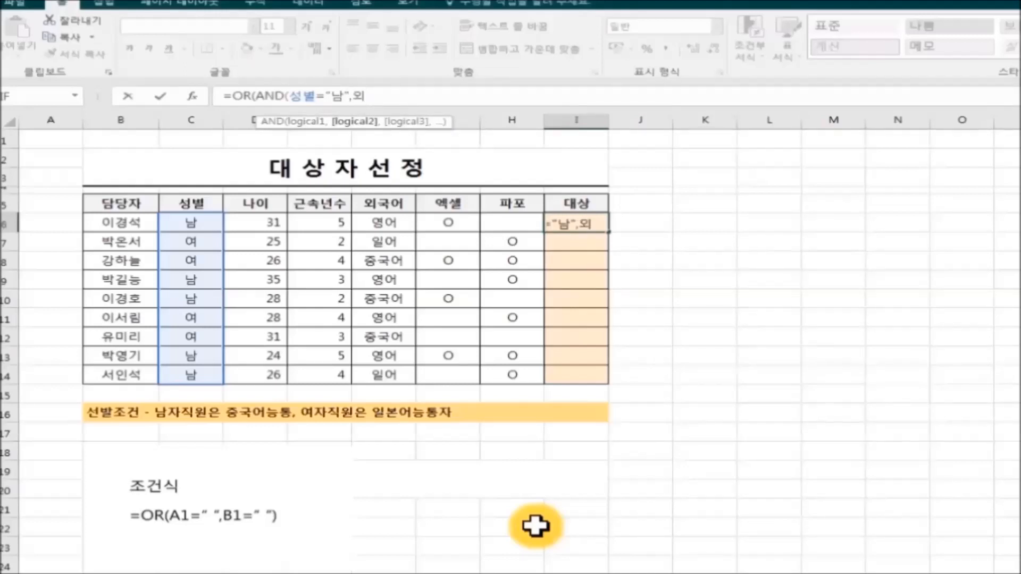
text(=")
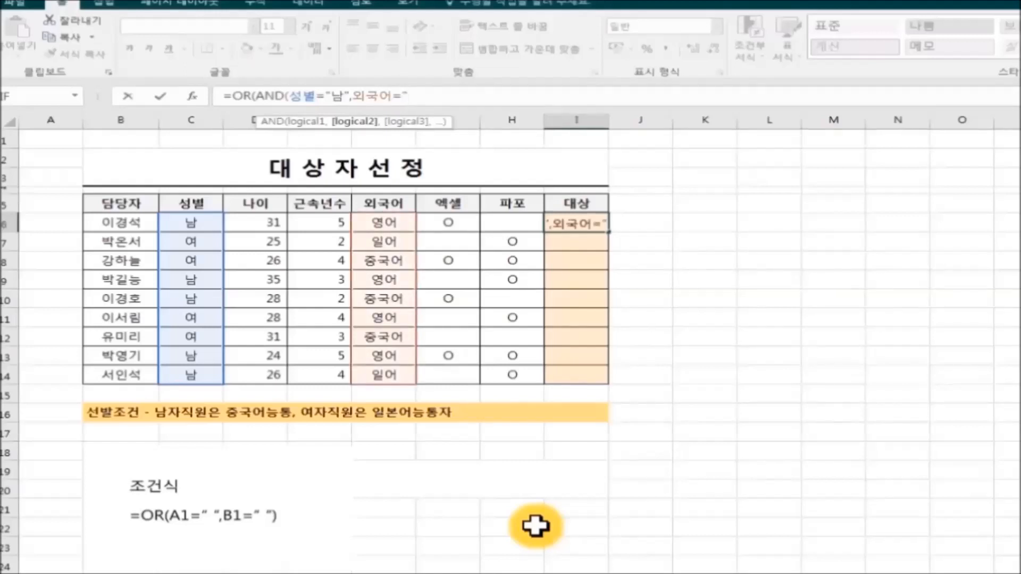
text(중구국어")
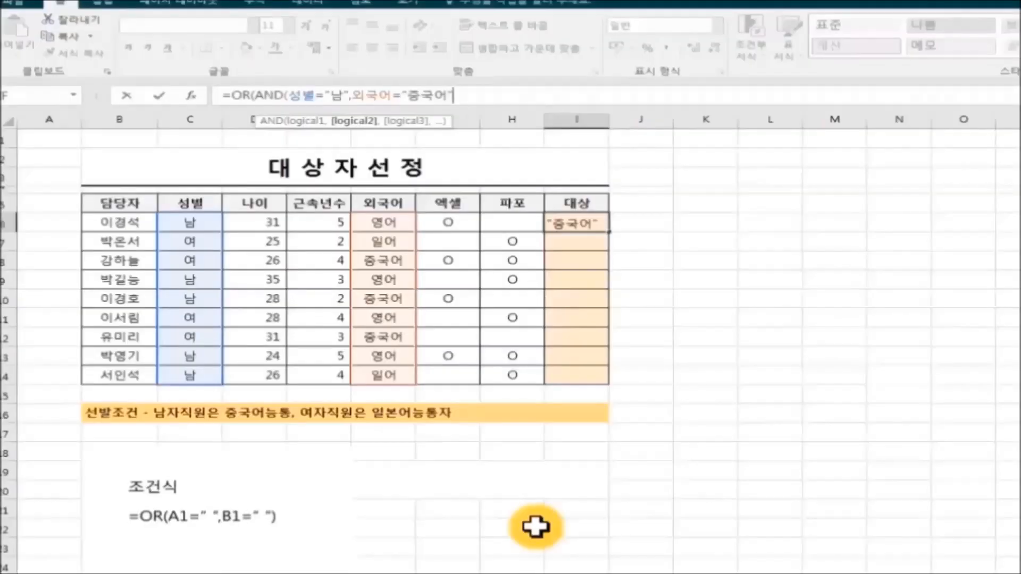
text(),)
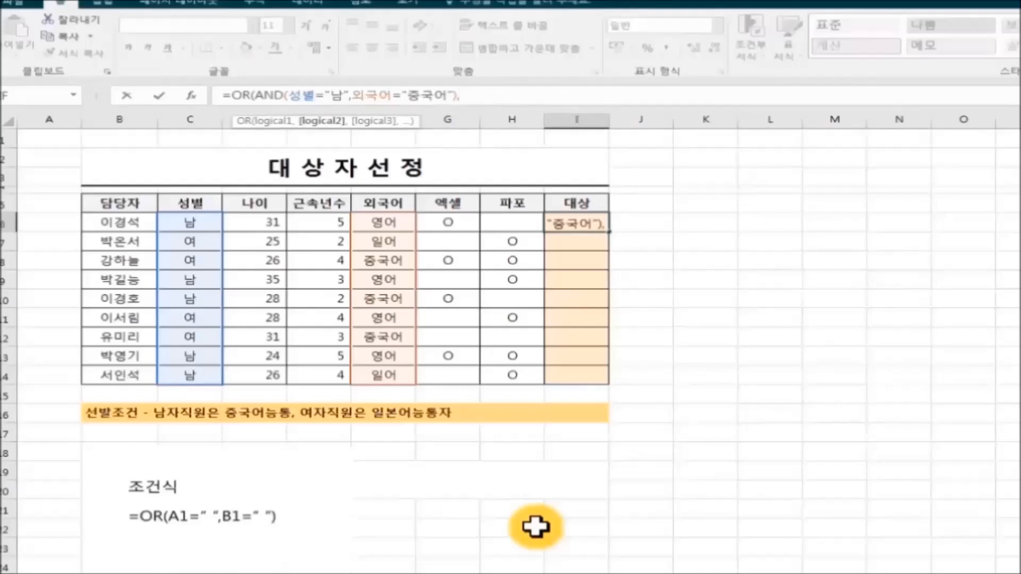
text(AND()
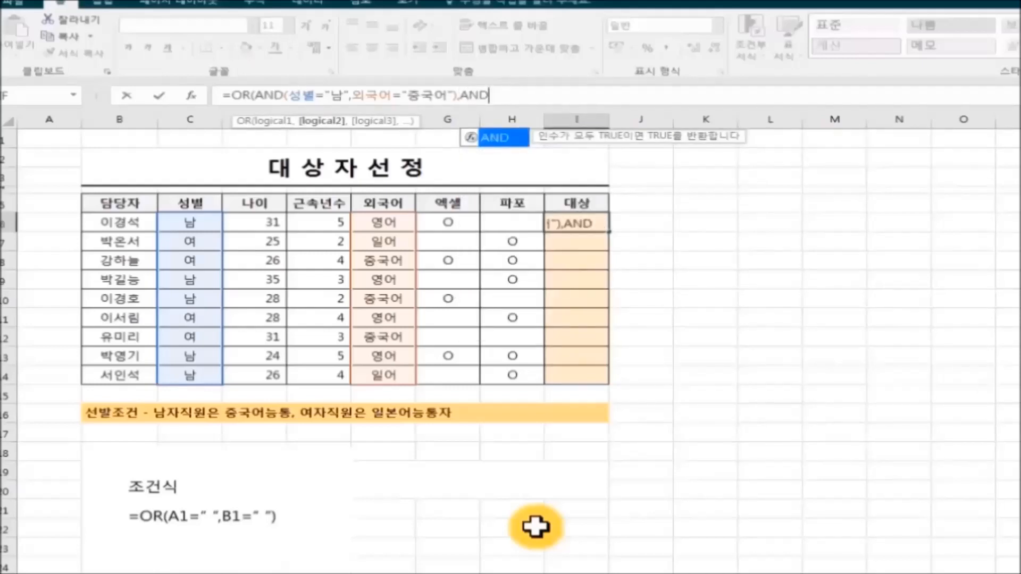
text(성별)
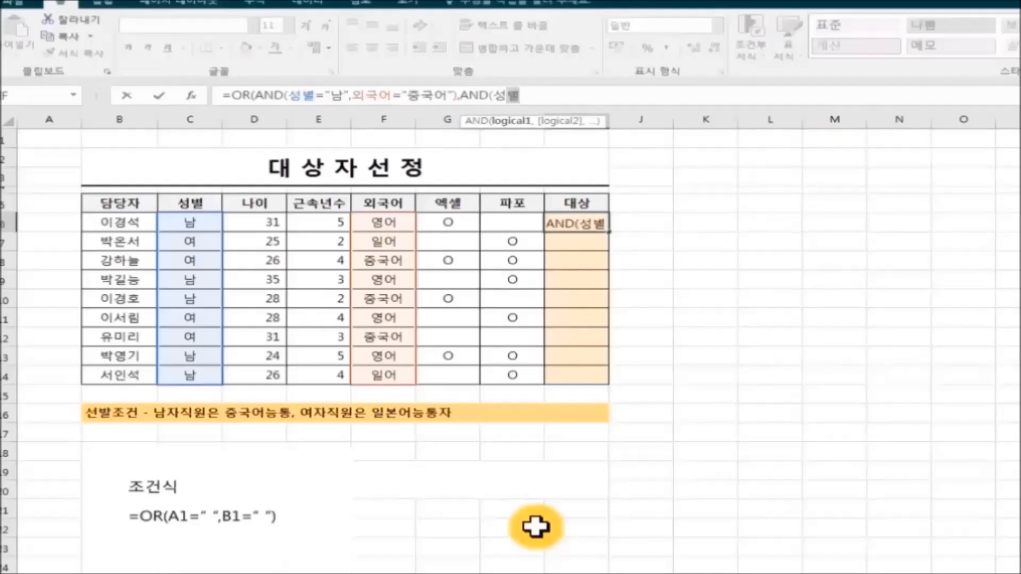
text(=")
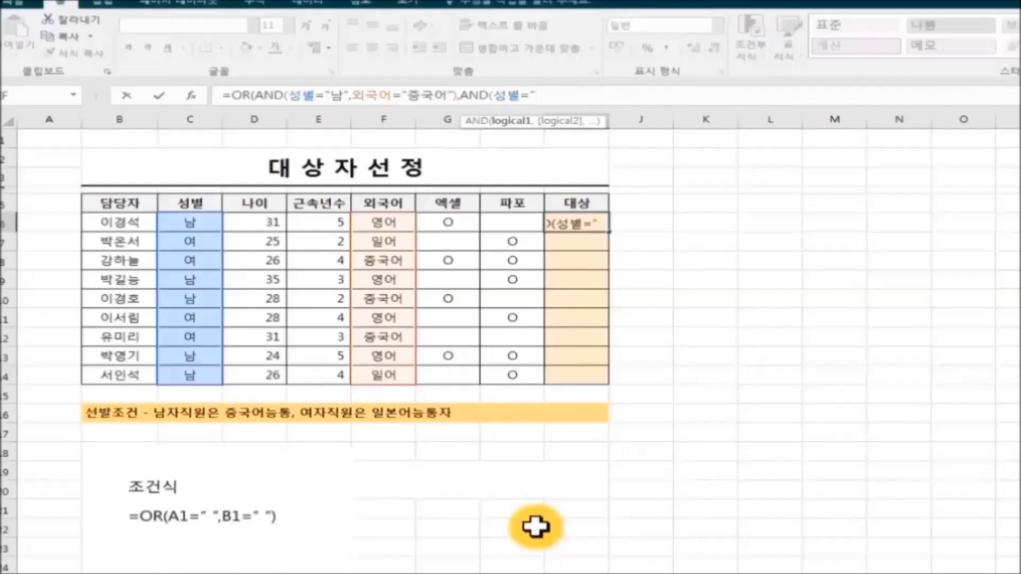
text(여")
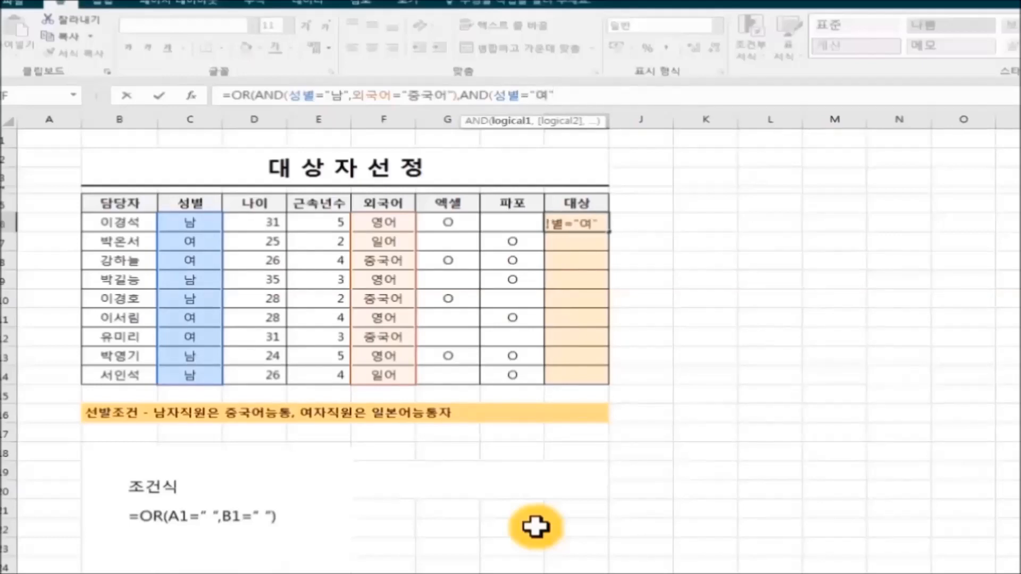
text(,외국어)
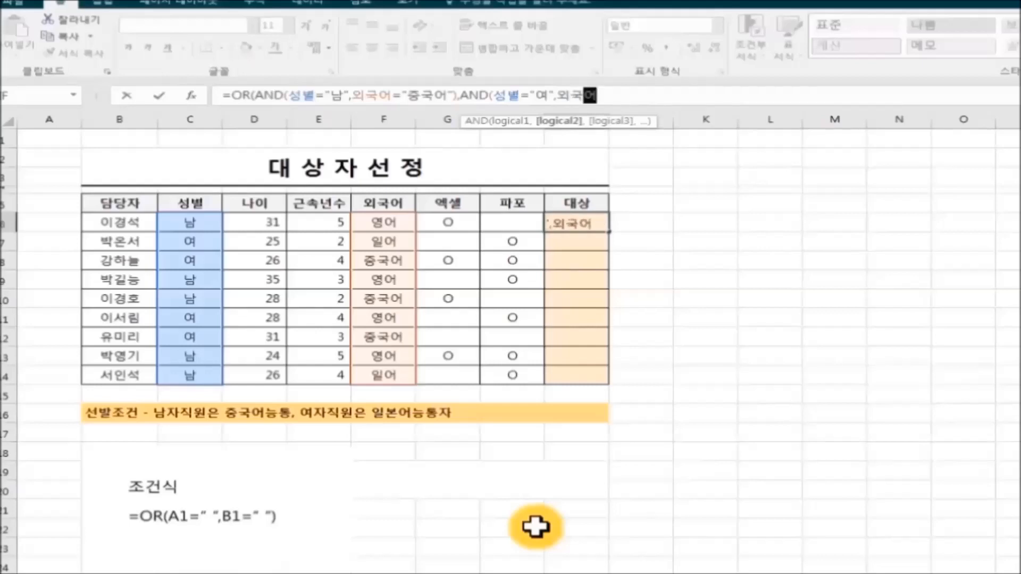
text(=")
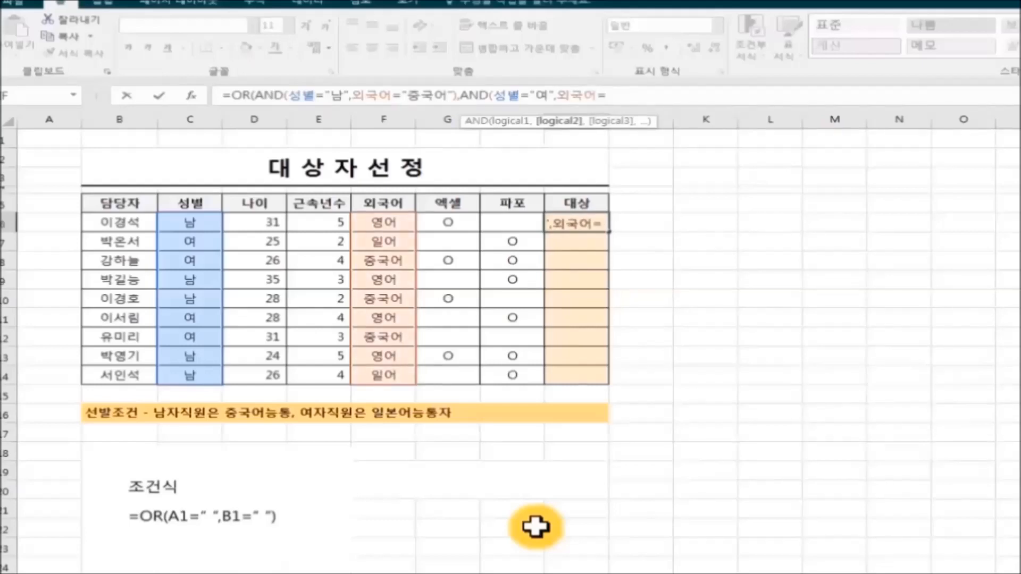
text(일어)
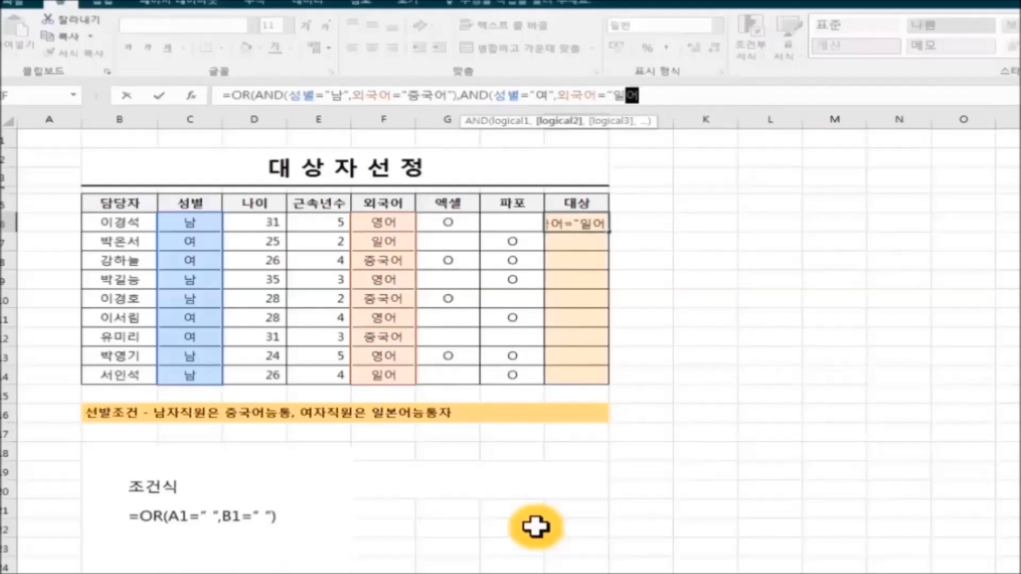
text(")
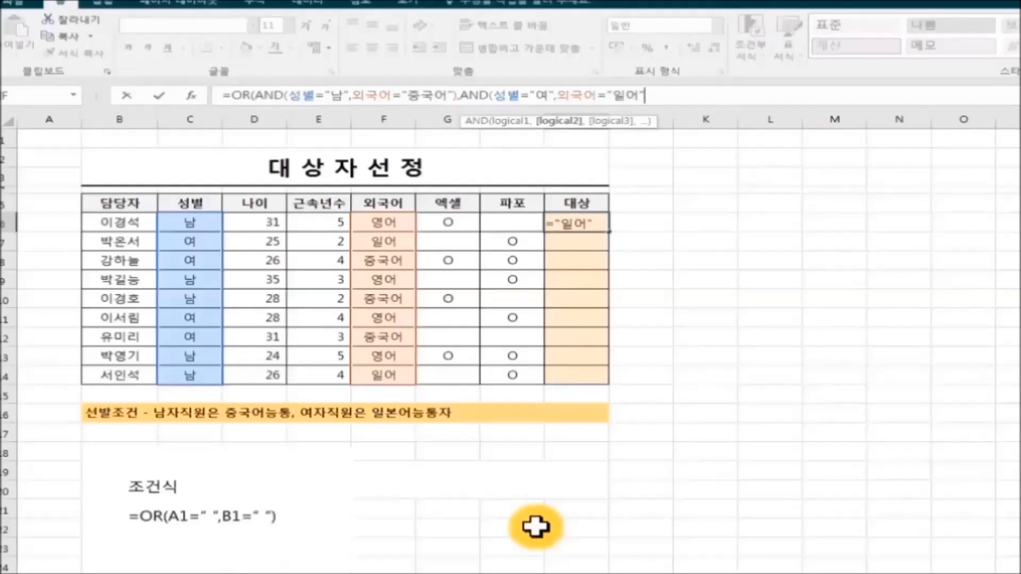
text())
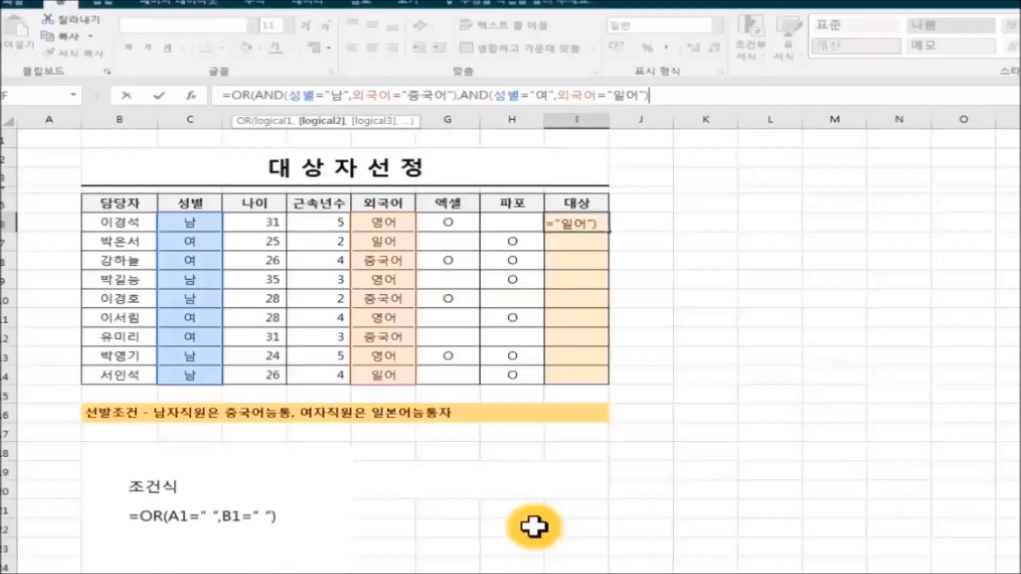
text())
Commit the OR(AND) formula and fill it from I6 down to I14
key(Return)
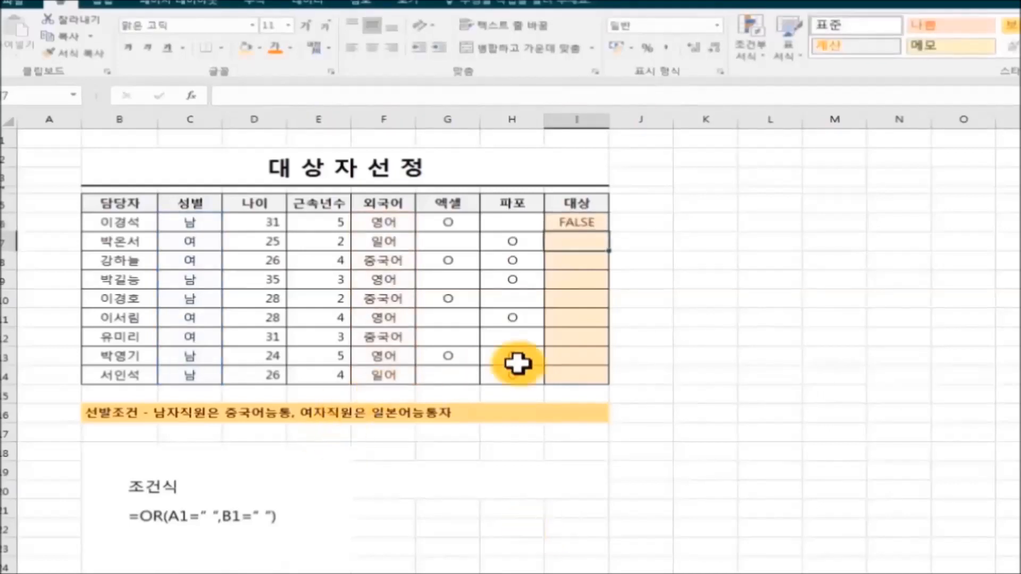
click(587, 224)
drag(612, 236, 612, 388)
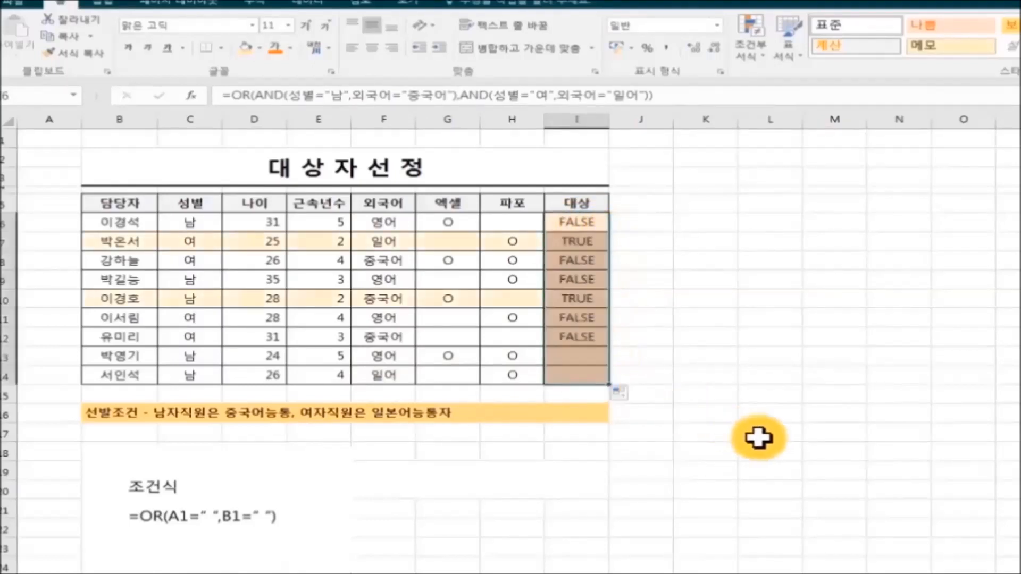
click(760, 438)
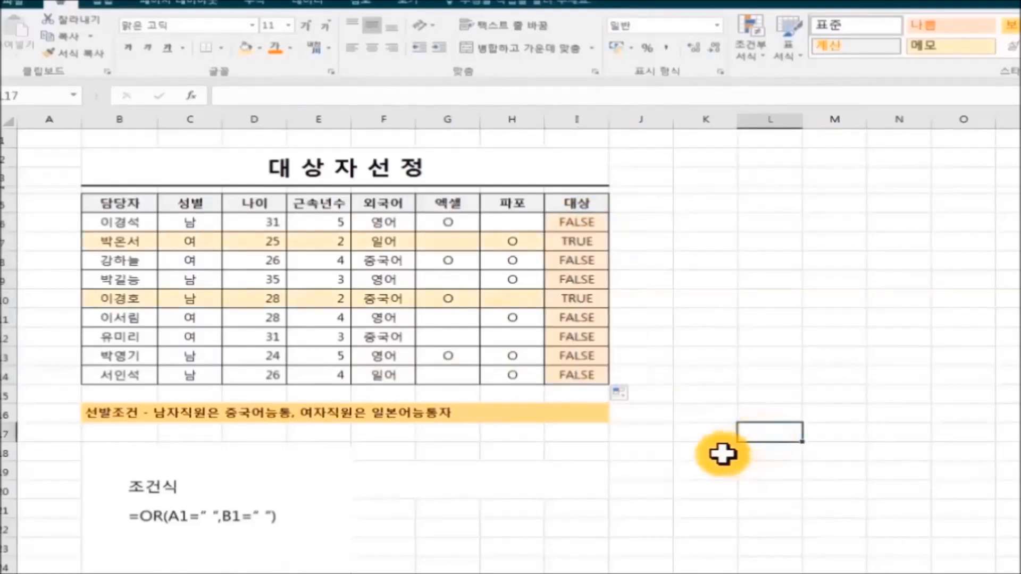
Inspect the copied formulas in I7 and I10
click(590, 243)
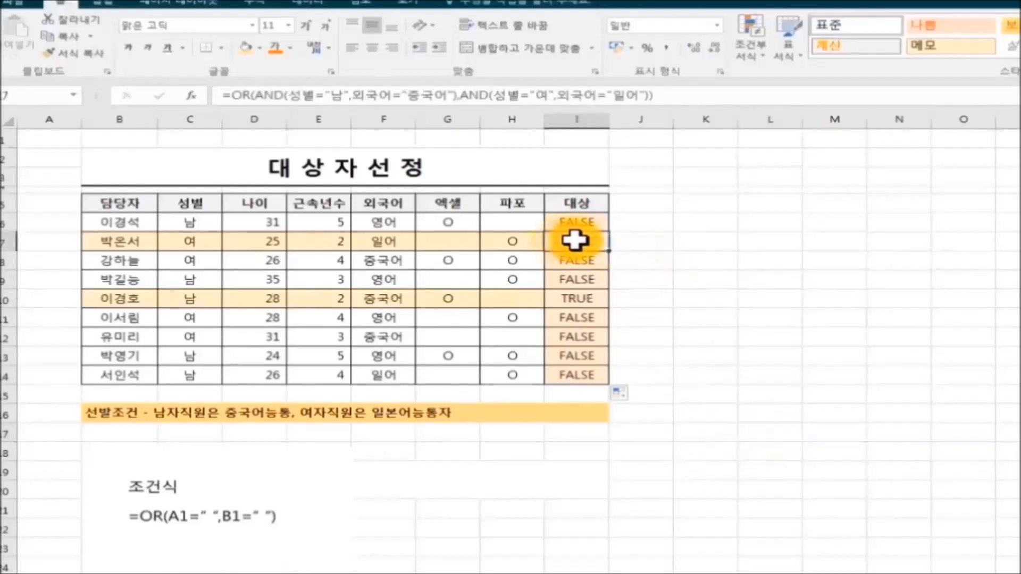
click(731, 376)
click(599, 301)
click(772, 350)
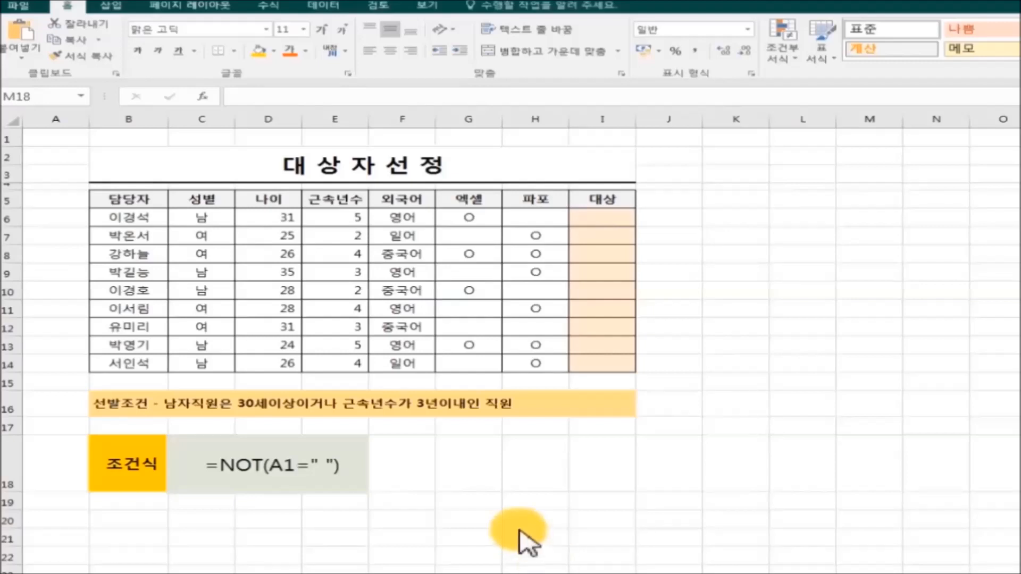
click(590, 218)
click(262, 102)
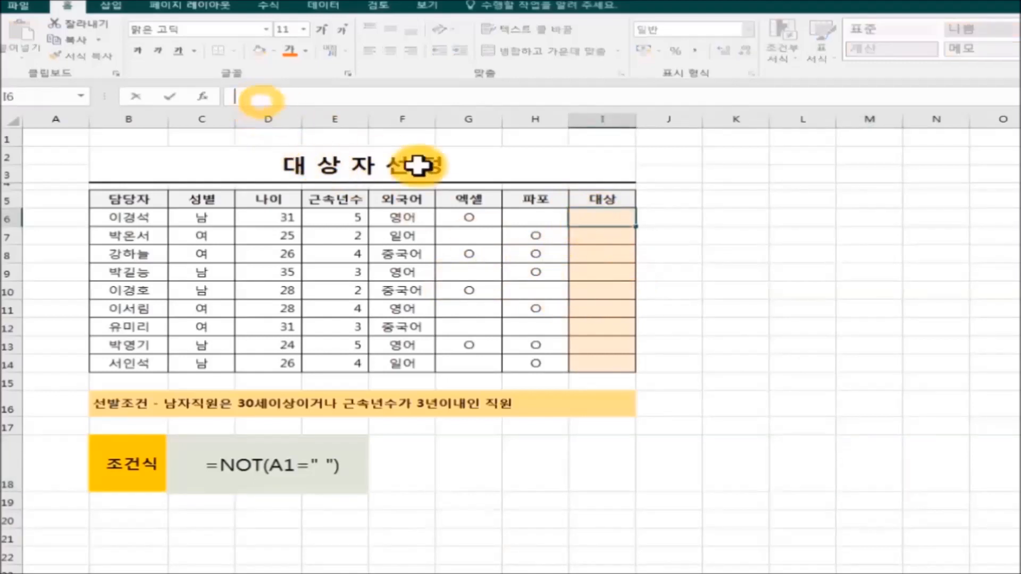
text(=)
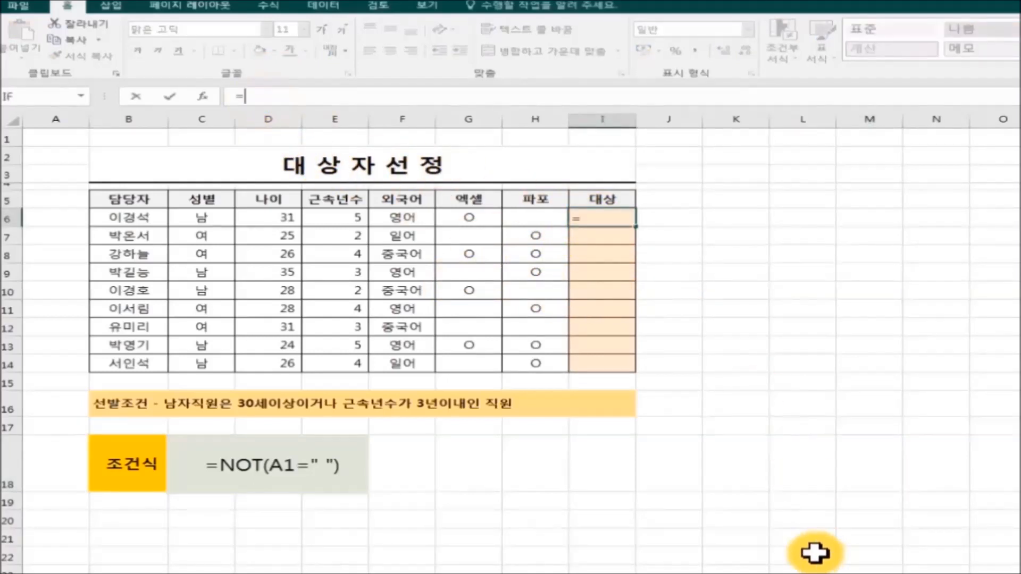
text(NOT()
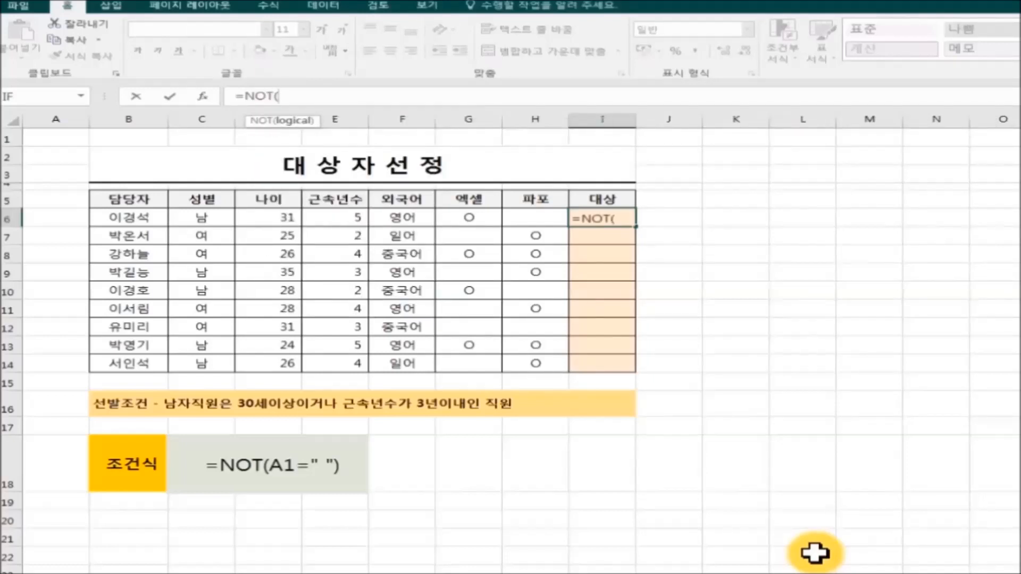
text(나이)
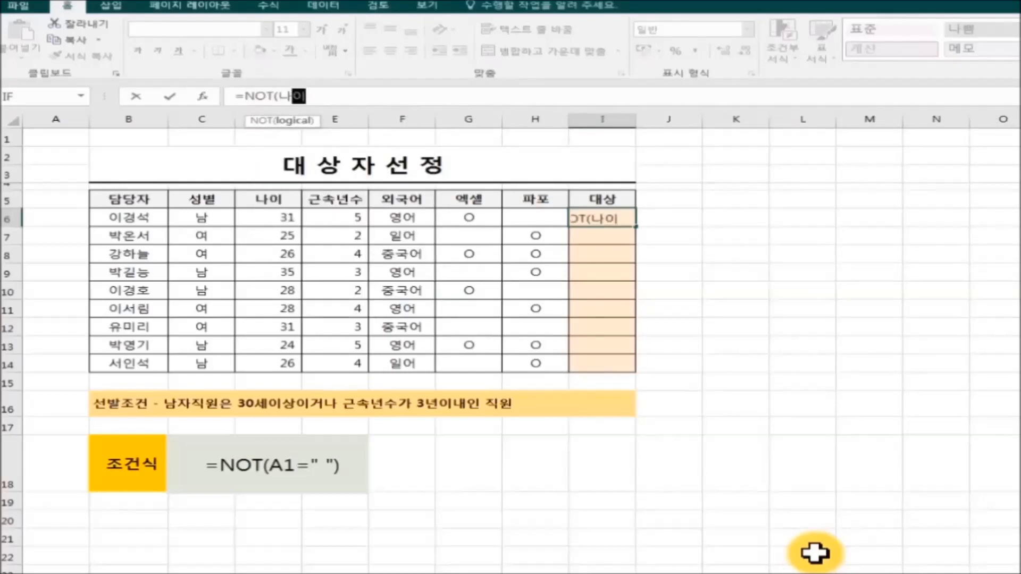
text(<30))
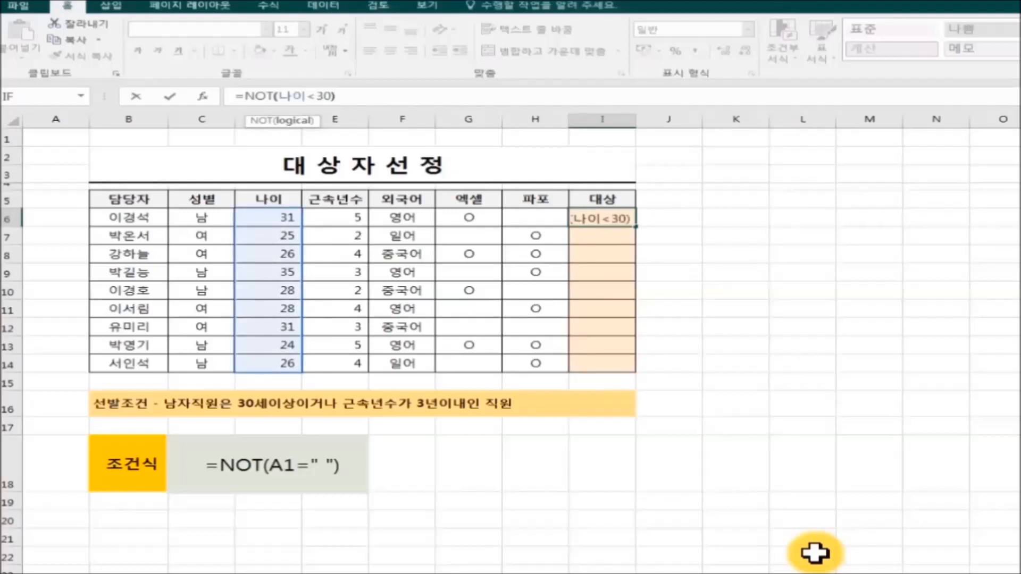
key(Return)
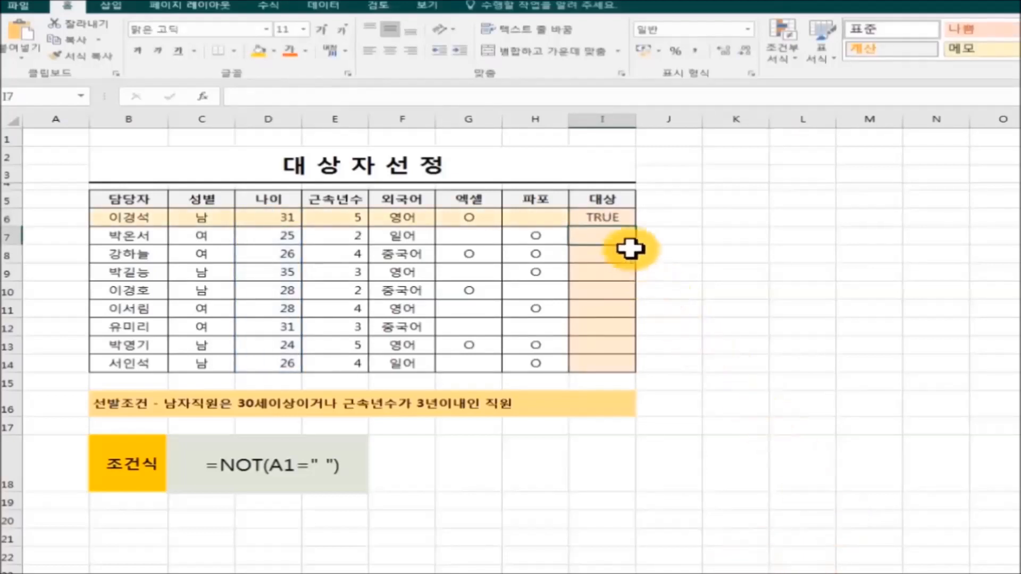
click(606, 218)
drag(636, 226, 695, 372)
click(785, 422)
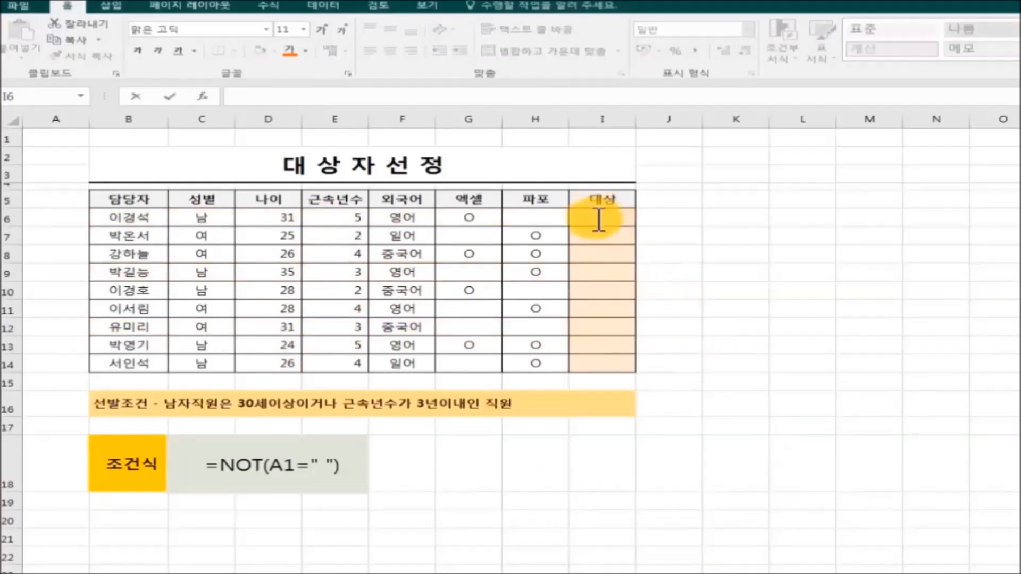
Enter =NOT(근속년수>3) in I6 and copy it down through I14
click(296, 97)
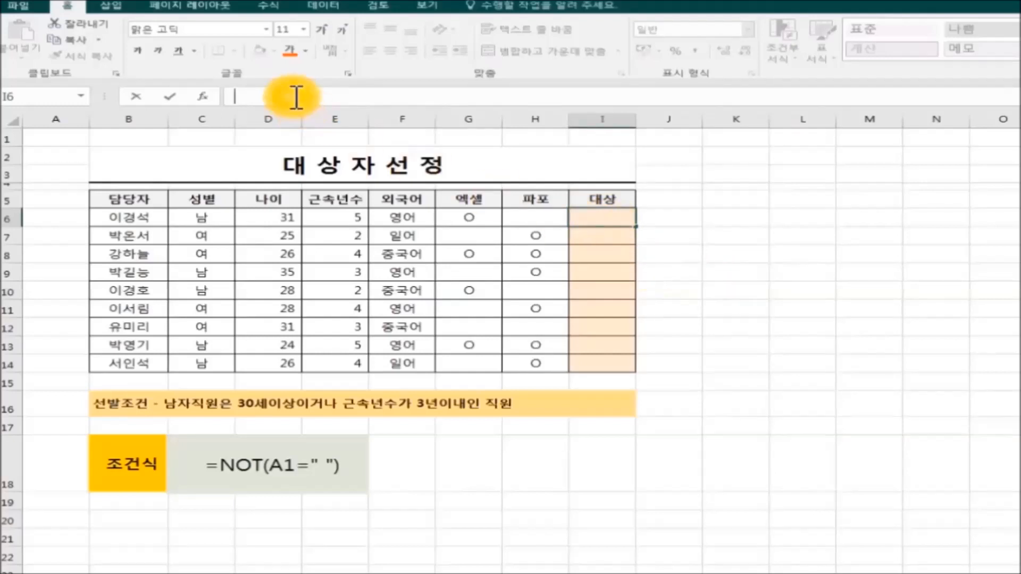
text(=)
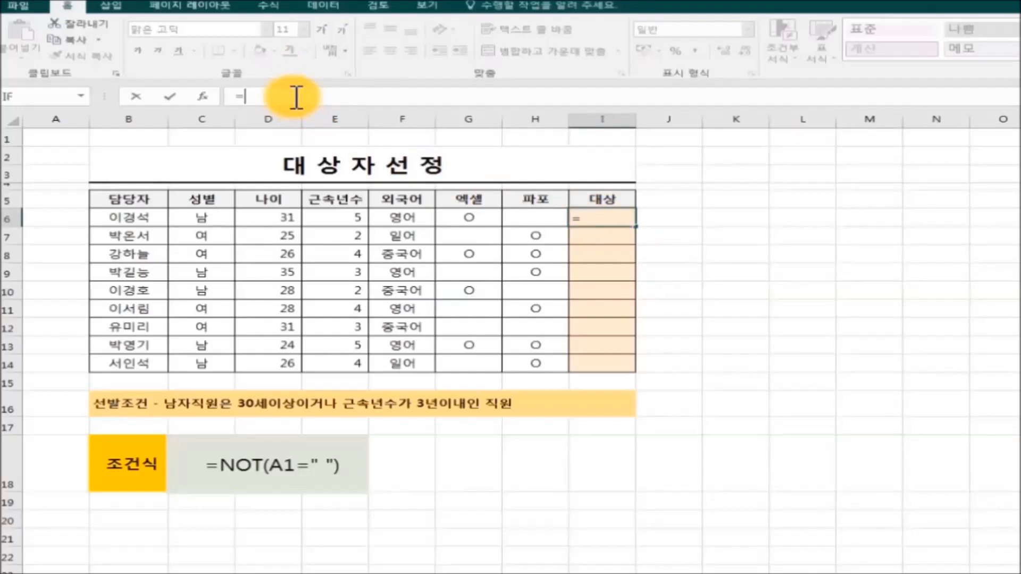
text(N)
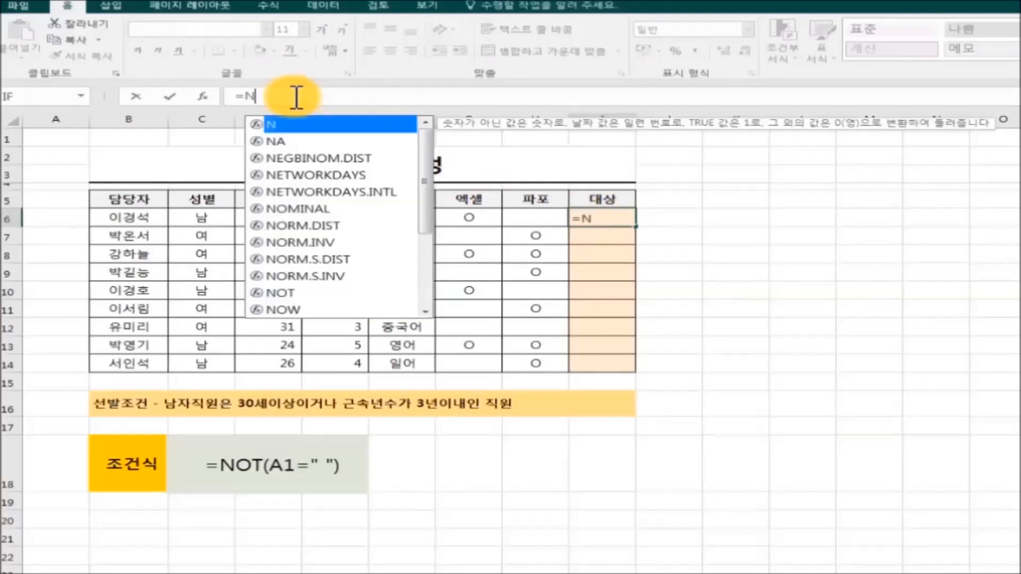
text(OT()
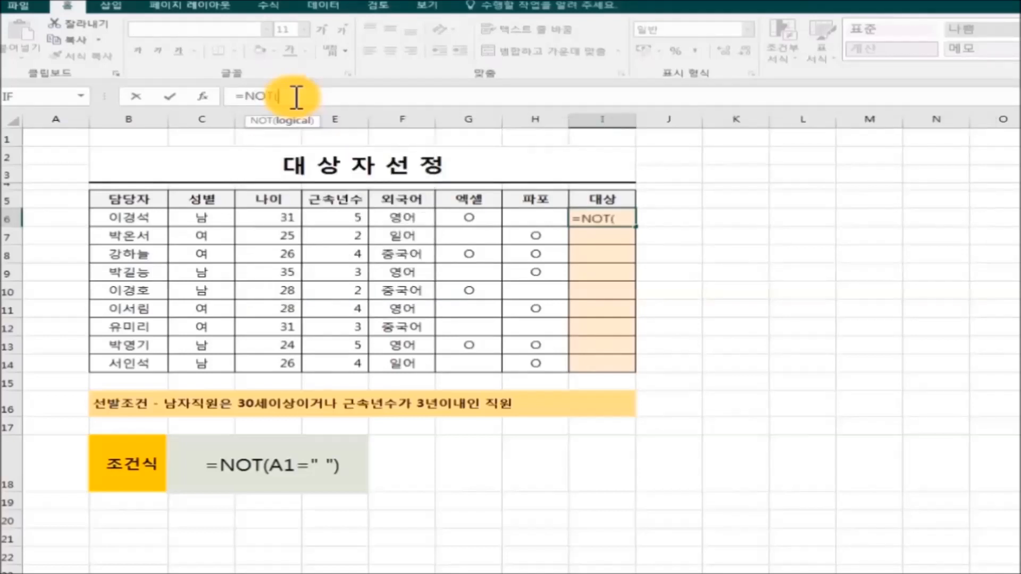
text(근속년수)
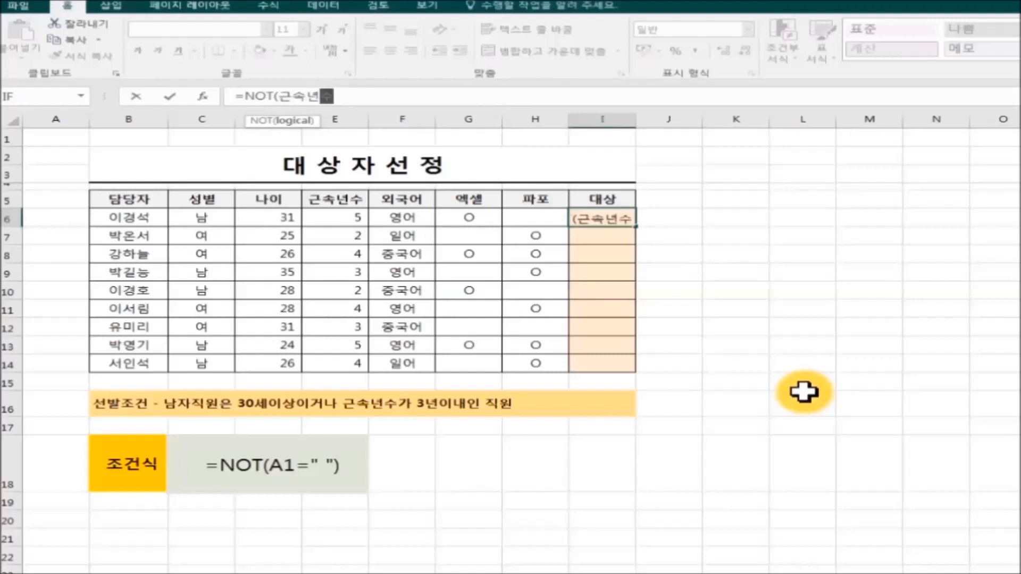
text(>)
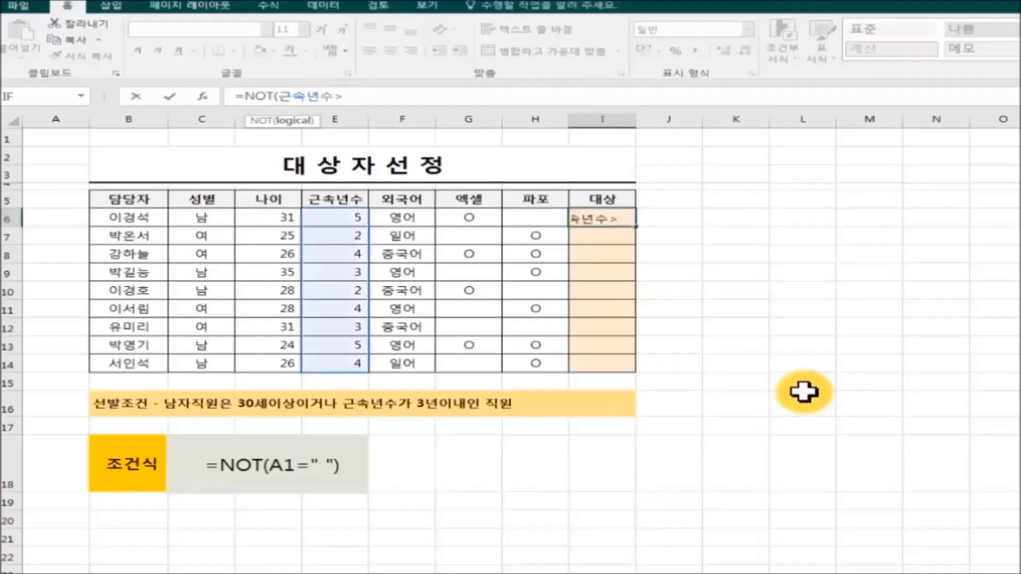
text(3))
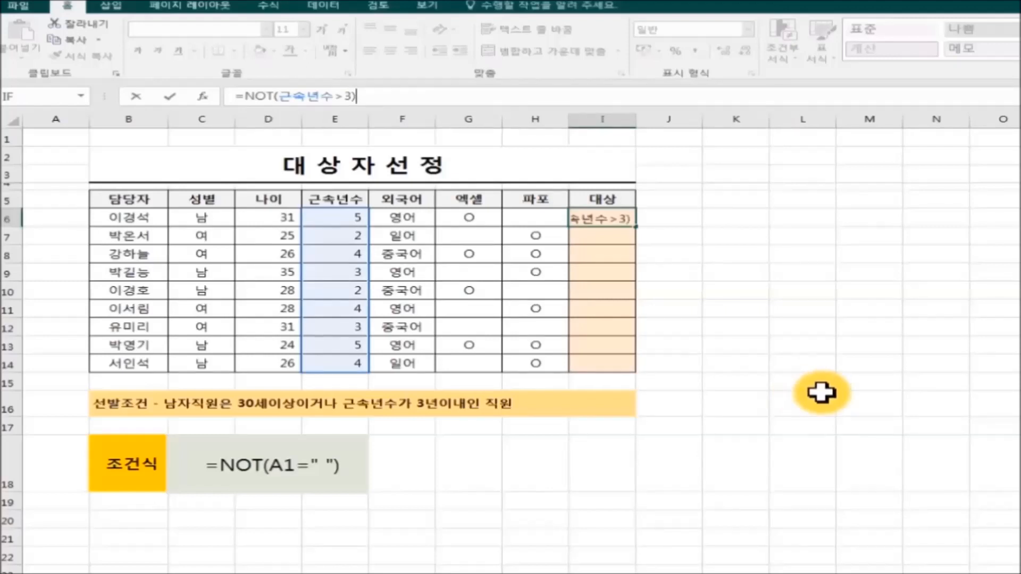
key(Return)
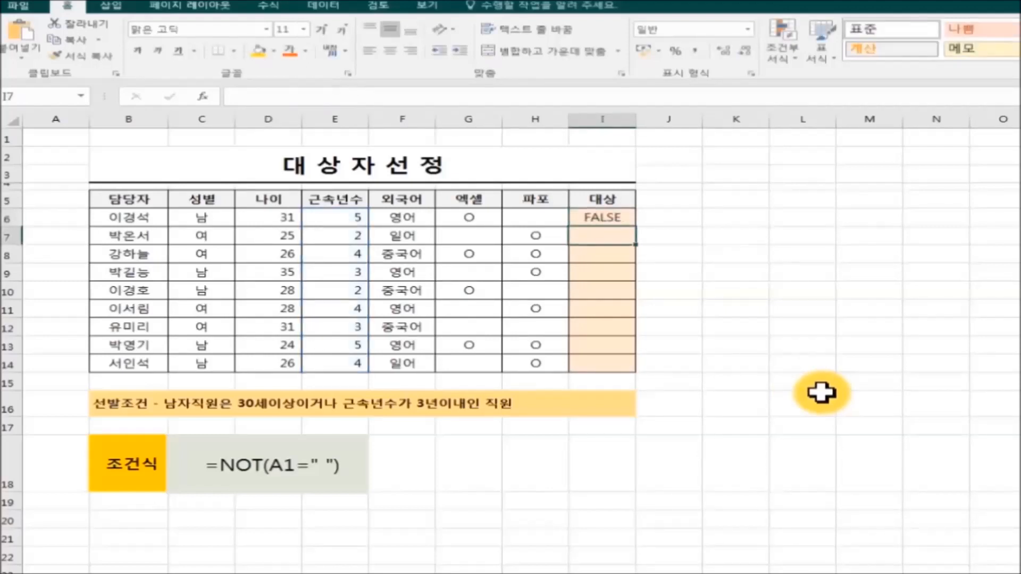
click(605, 219)
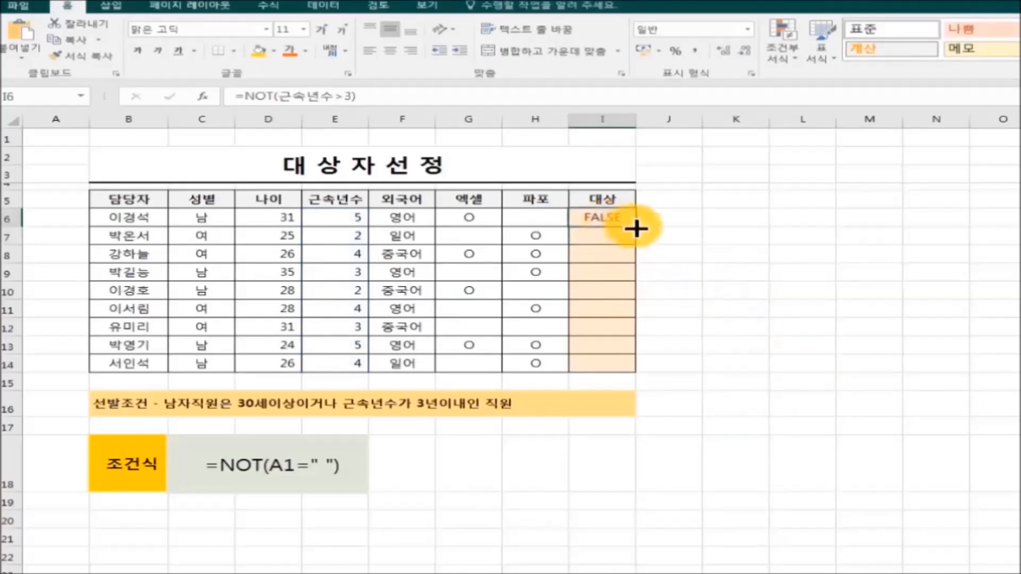
drag(638, 229, 638, 377)
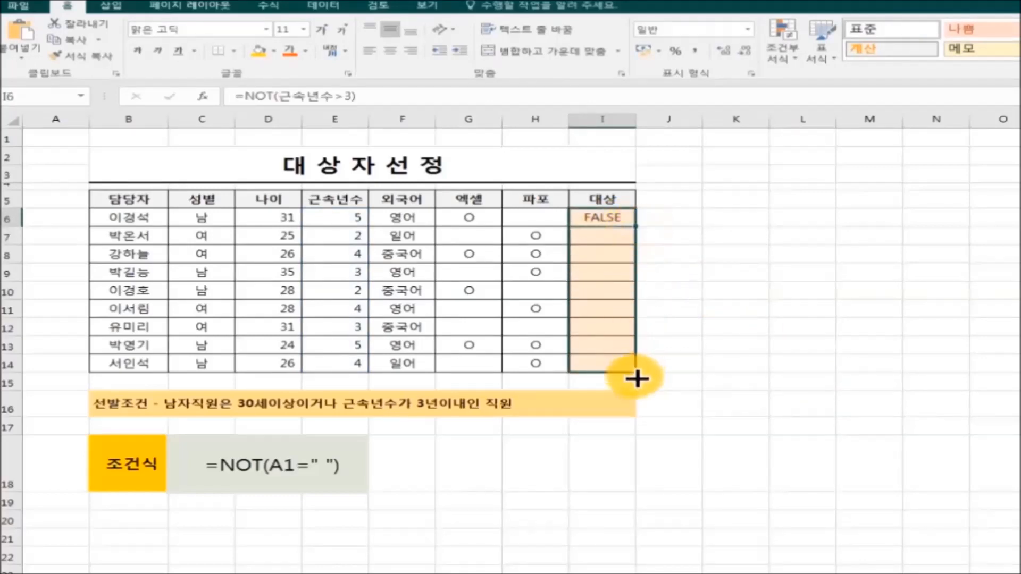
click(823, 431)
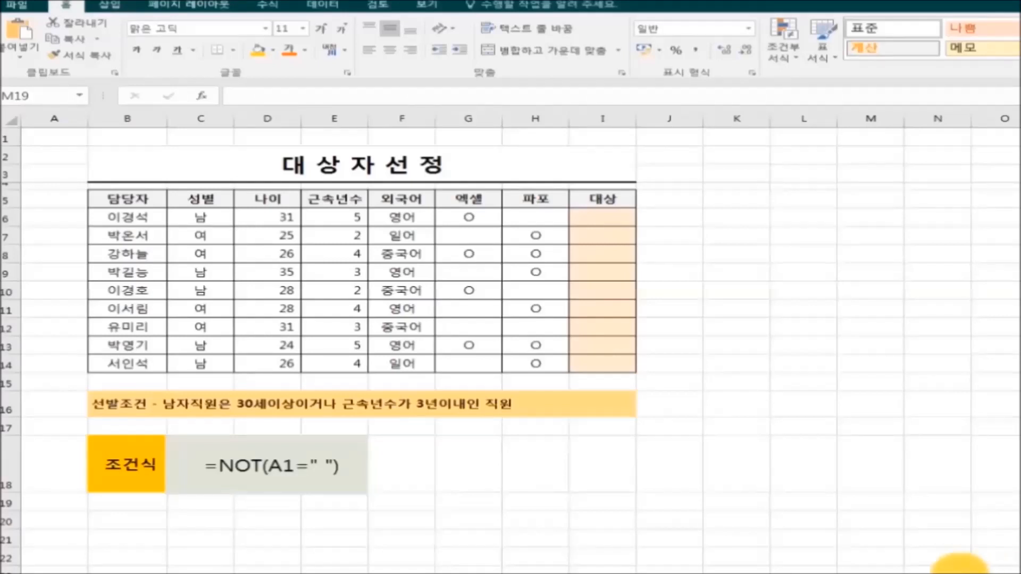
Enter =NOT(OR(나이<30,근속년수>3)) in I6 and fill it down to I14, giving TRUE for rows 9 and 12
click(590, 217)
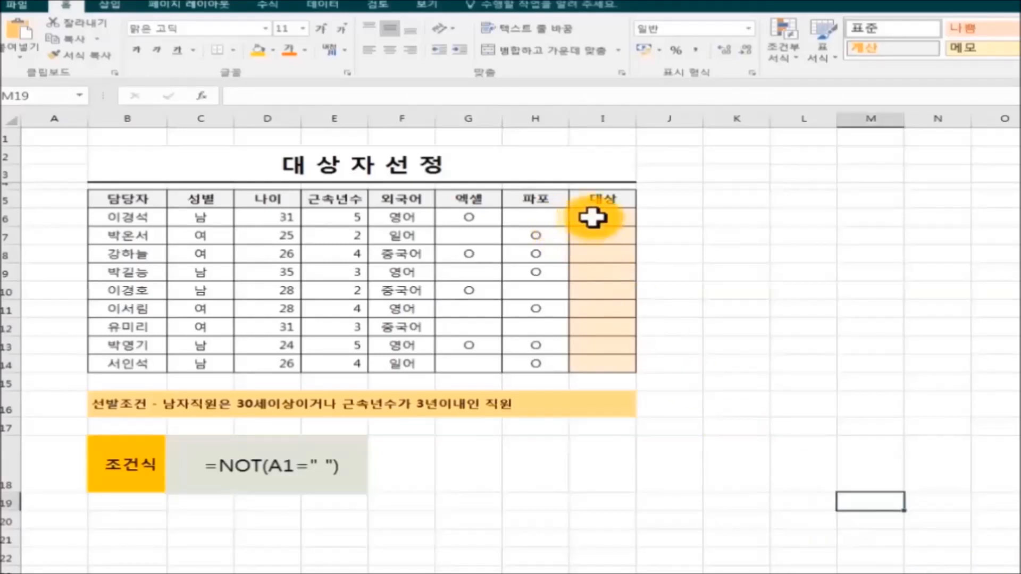
click(263, 101)
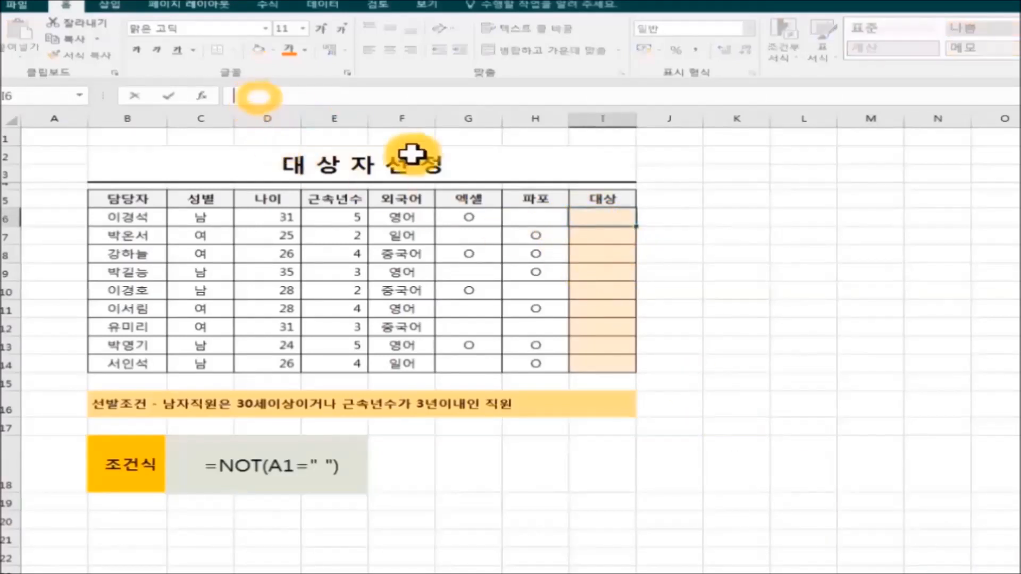
text(=)
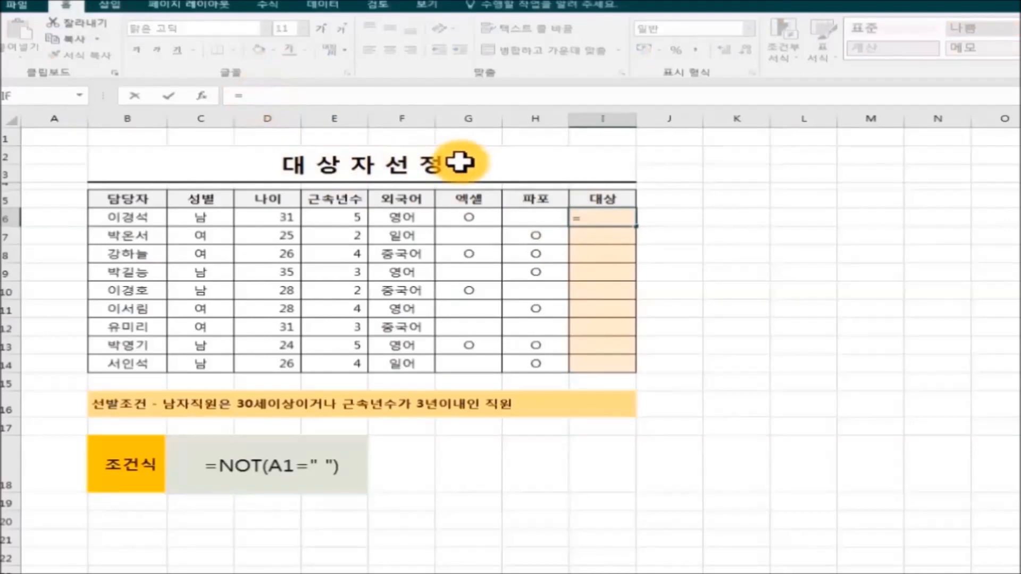
text(NOT)
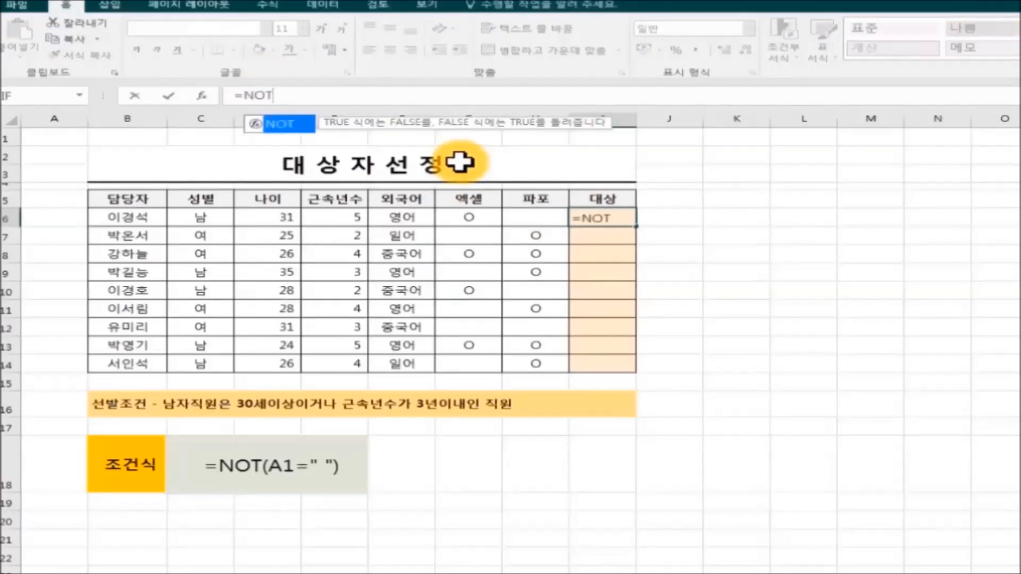
text(()
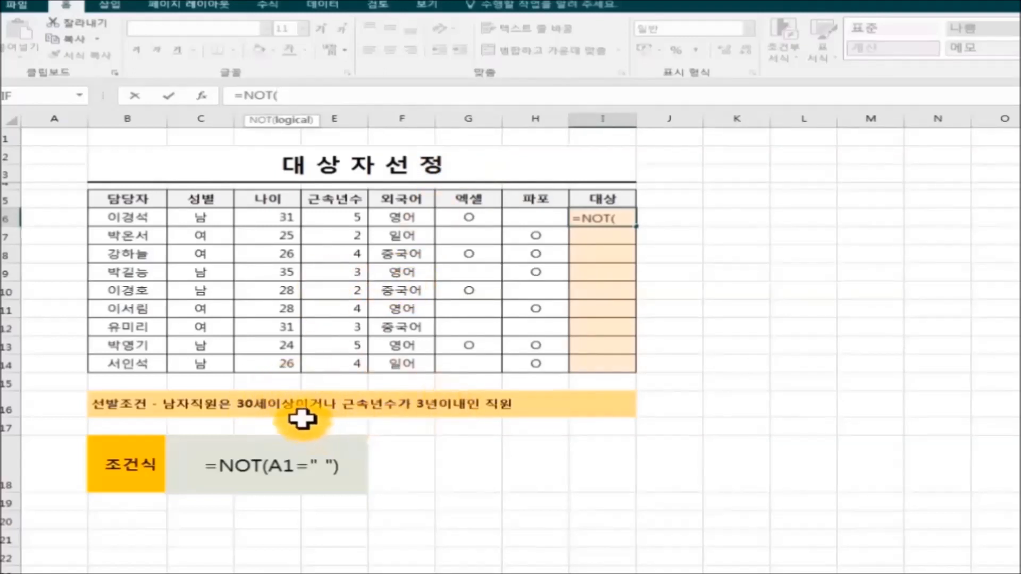
text(OR()
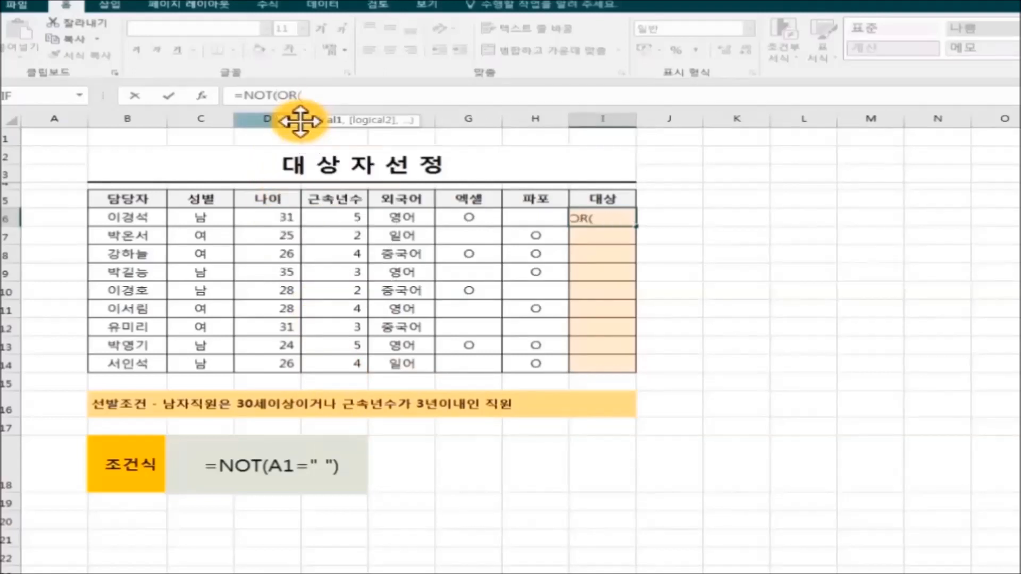
text(나이<30)
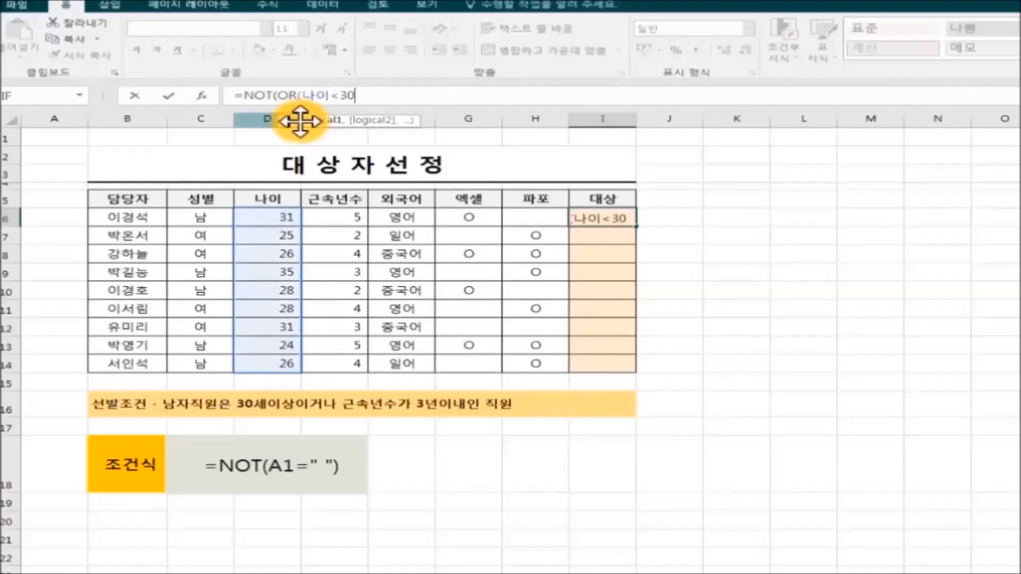
text(,)
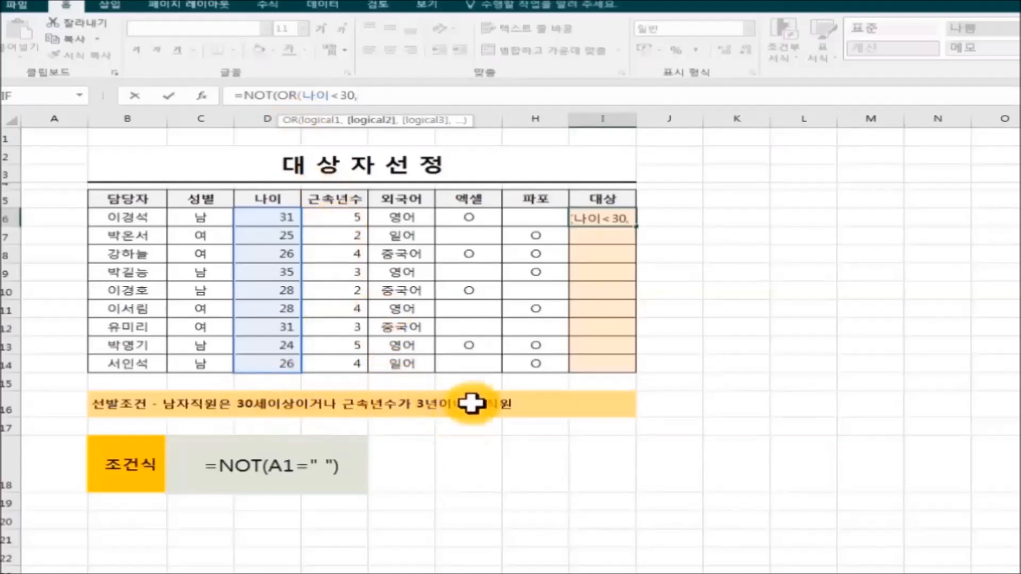
text(근속년수)
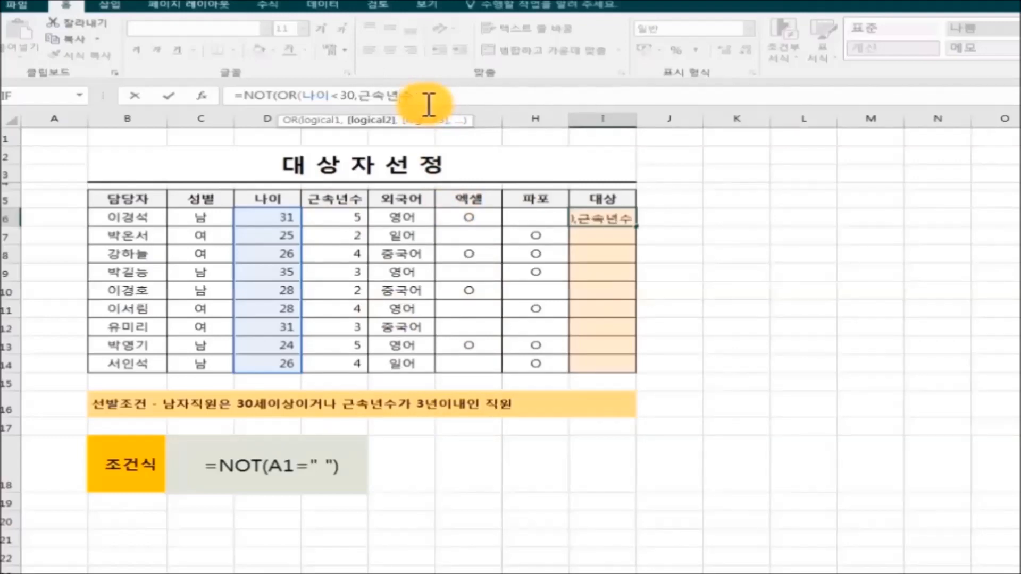
text(>)
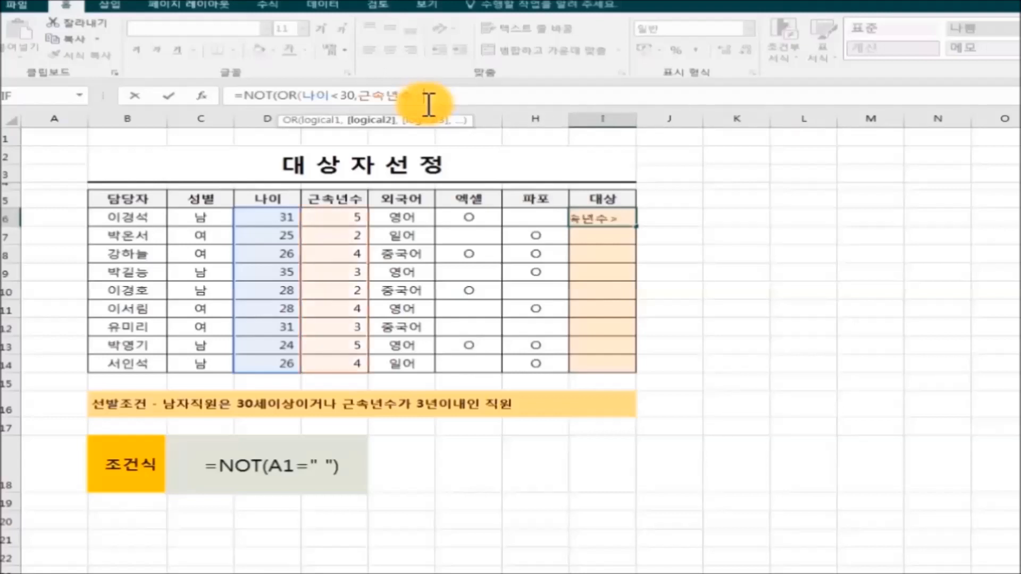
text(3)
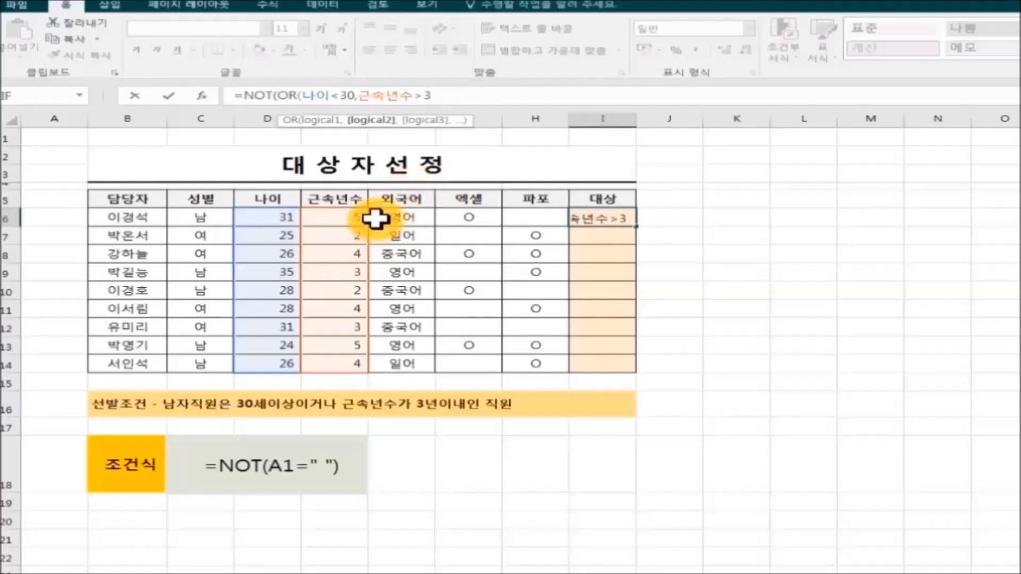
text()))
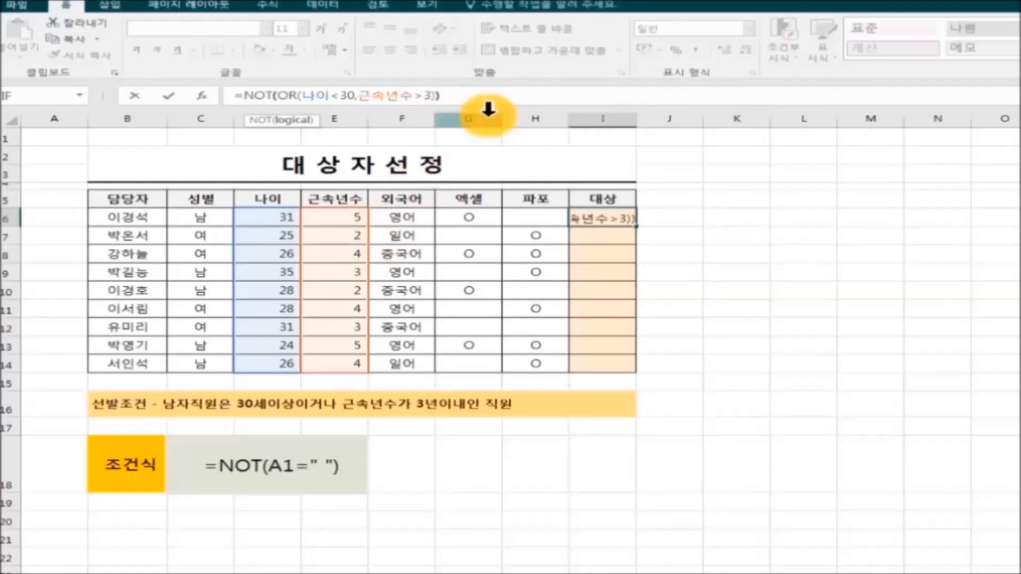
key(Return)
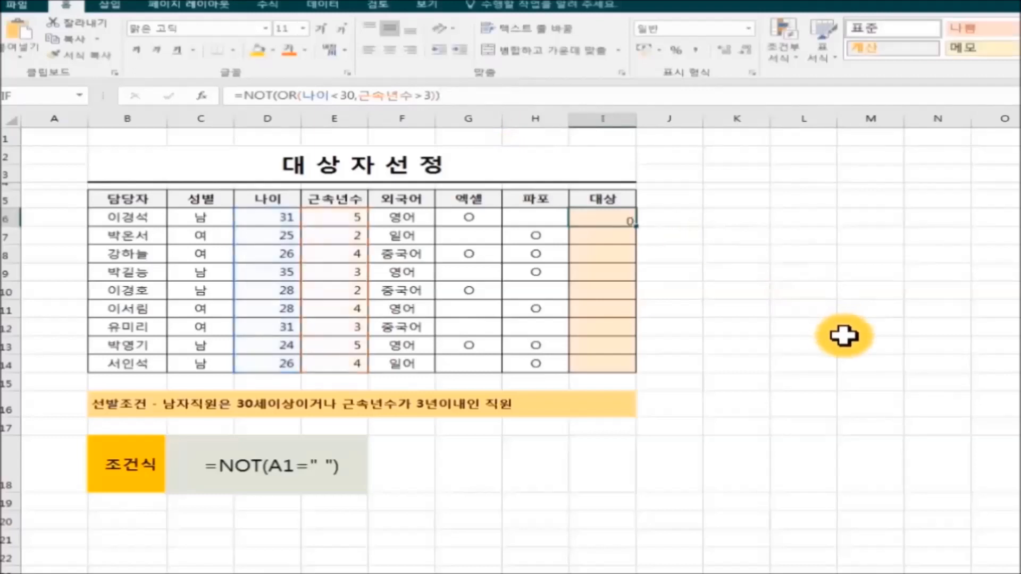
click(589, 215)
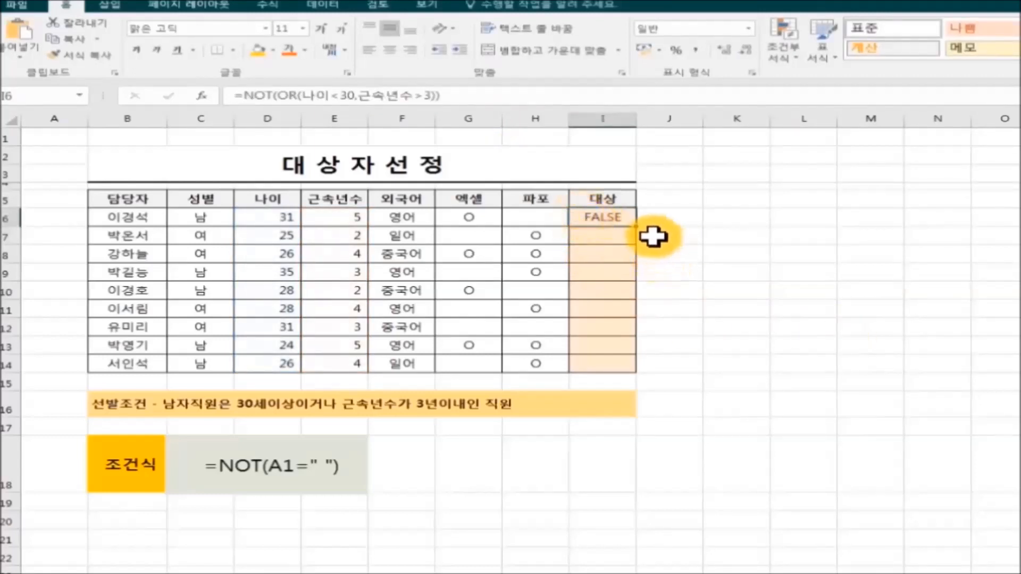
drag(636, 224, 640, 379)
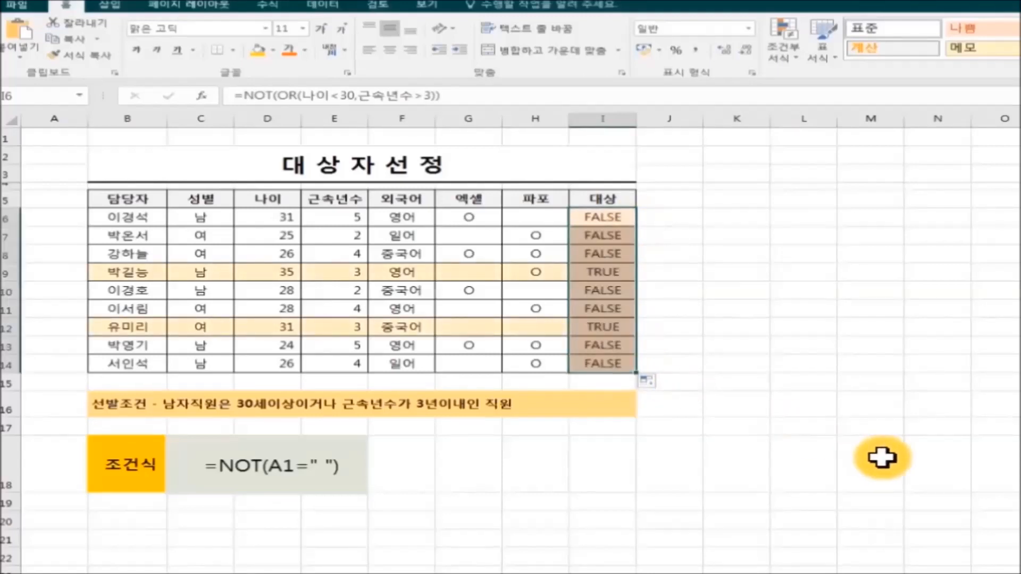
click(882, 457)
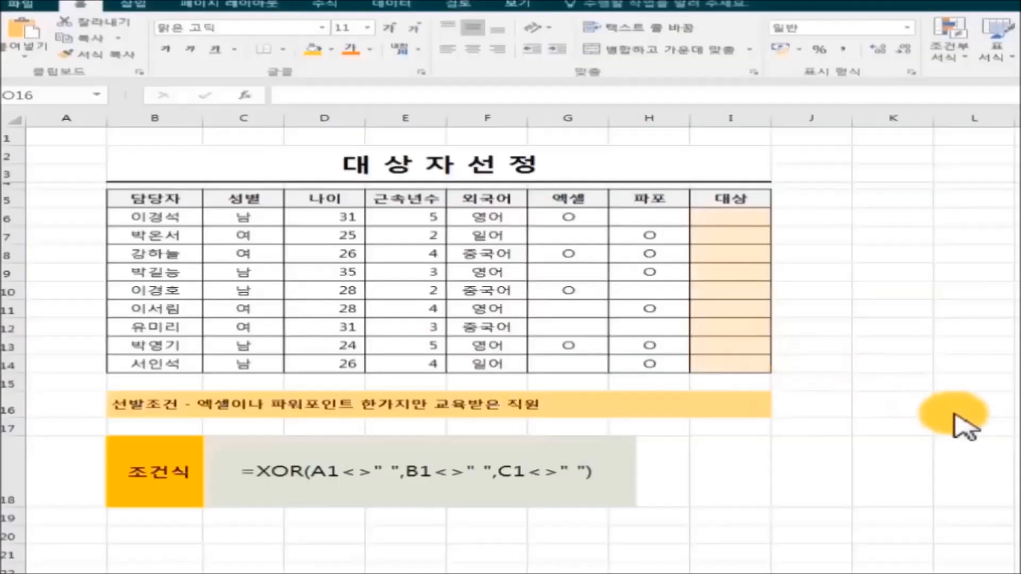
Enter =XOR(엑셀="O",파포="O") in I6 and fill it down through I14
drag(723, 218, 781, 257)
click(710, 219)
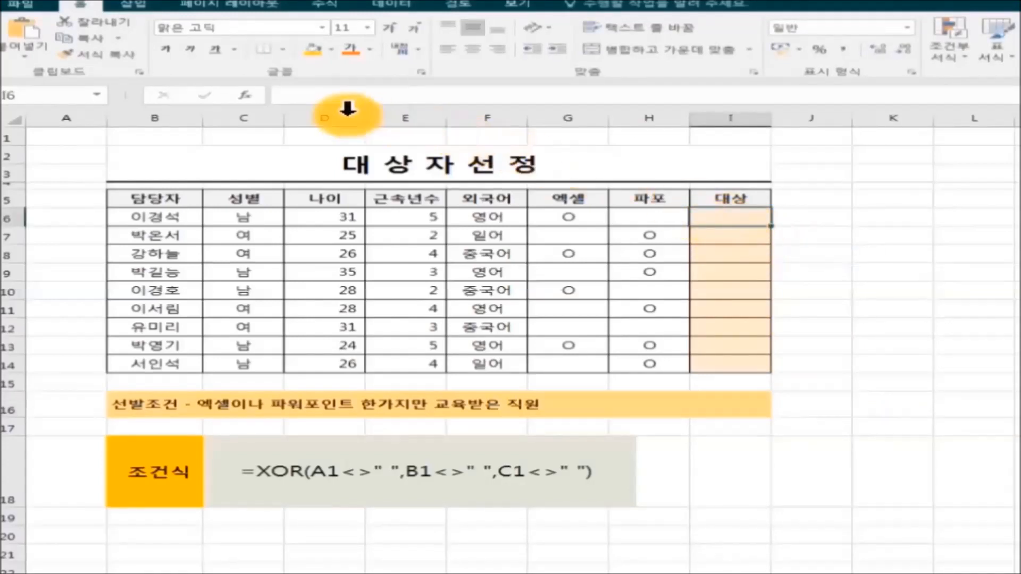
click(333, 106)
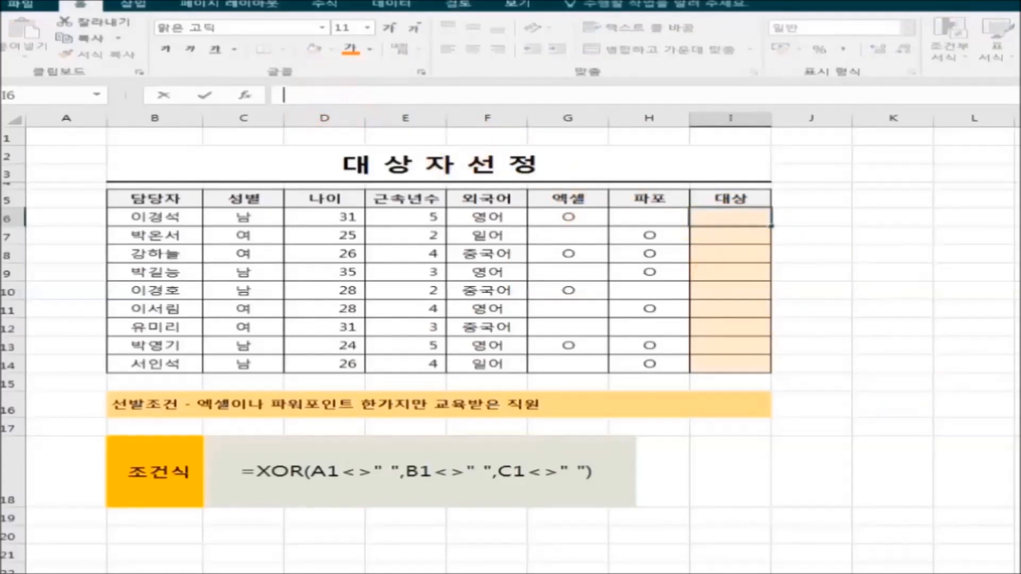
text(=XO)
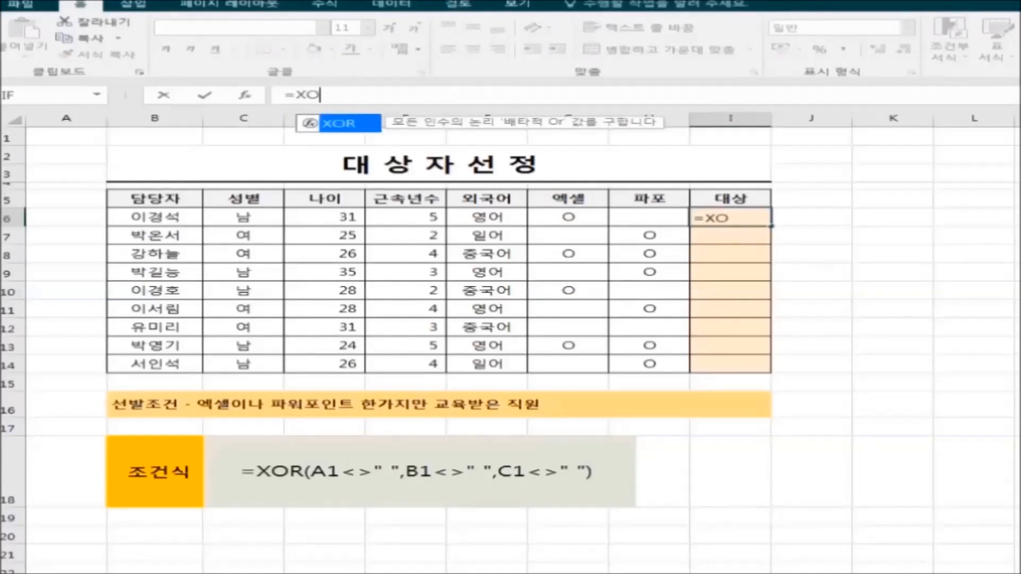
text(R()
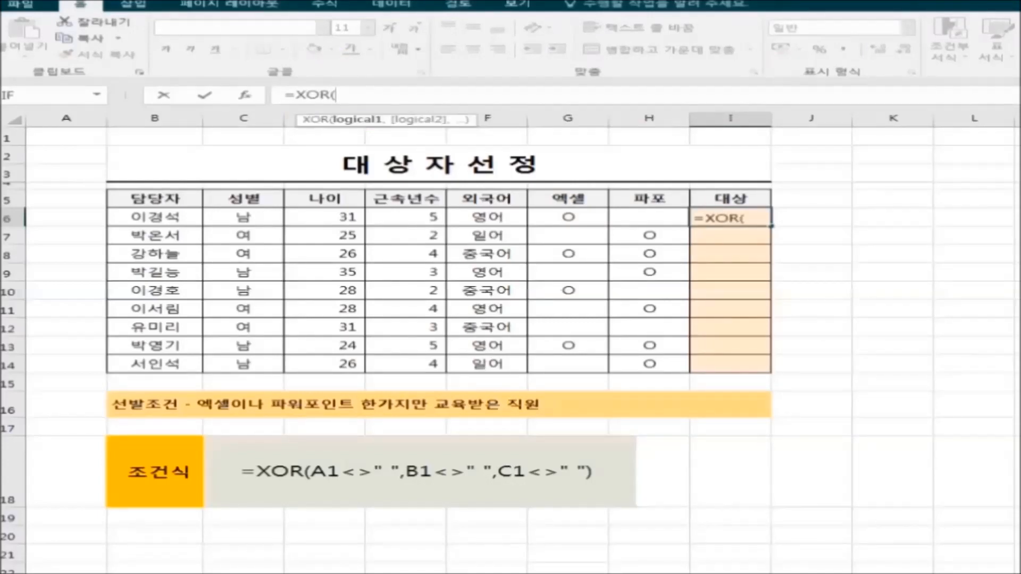
text(엑셀=)
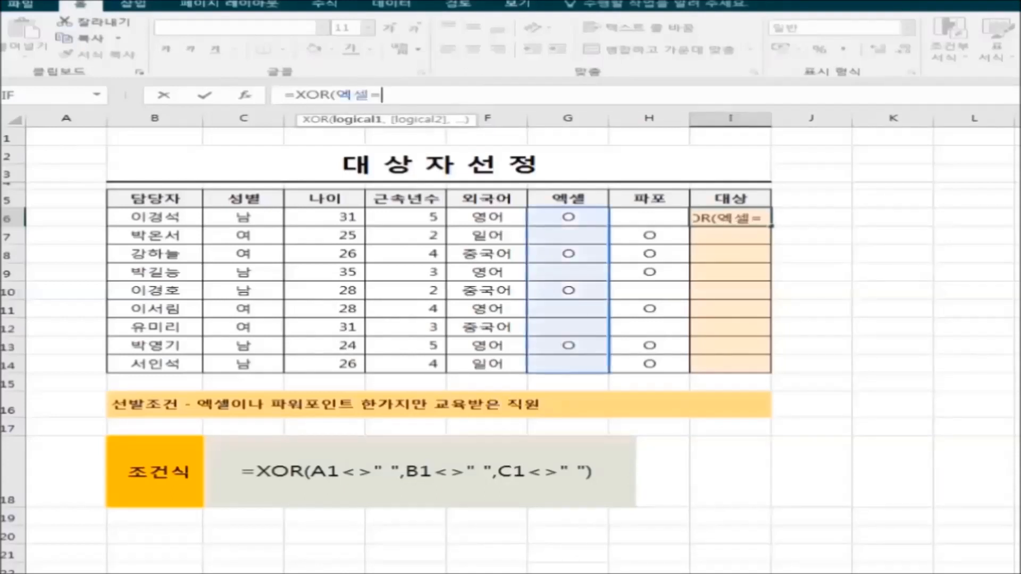
text("O")
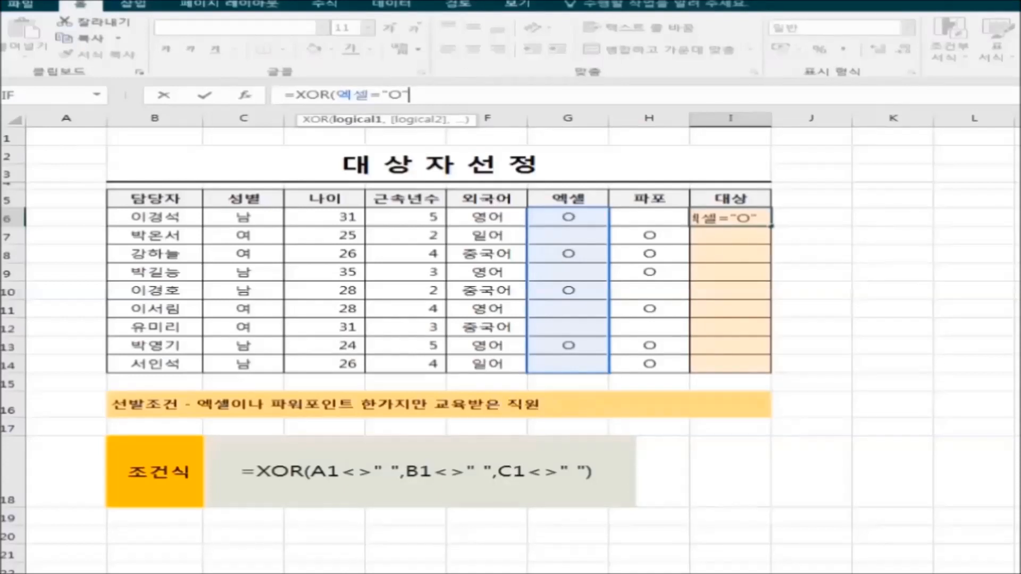
text(,팦)
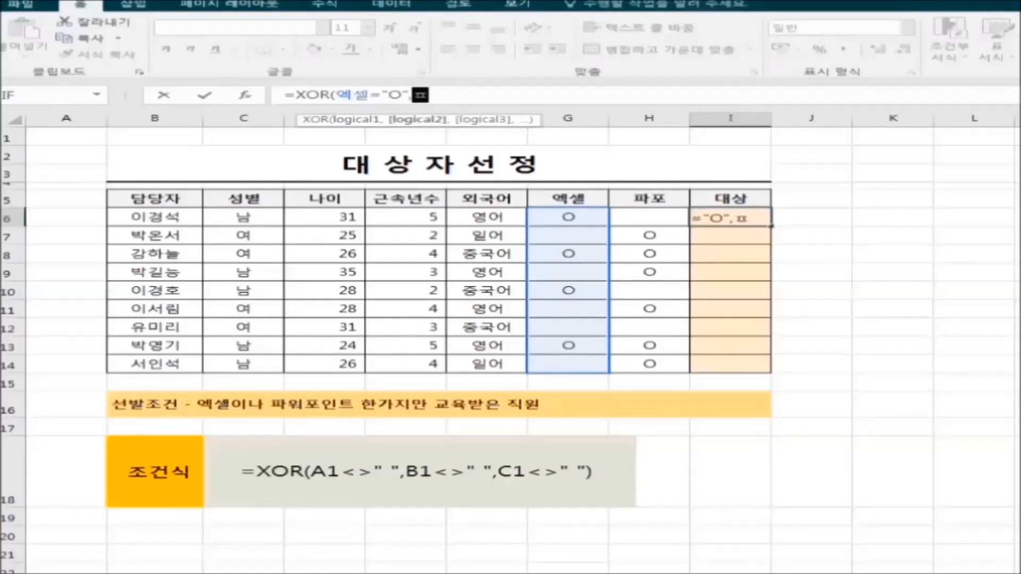
text(포)
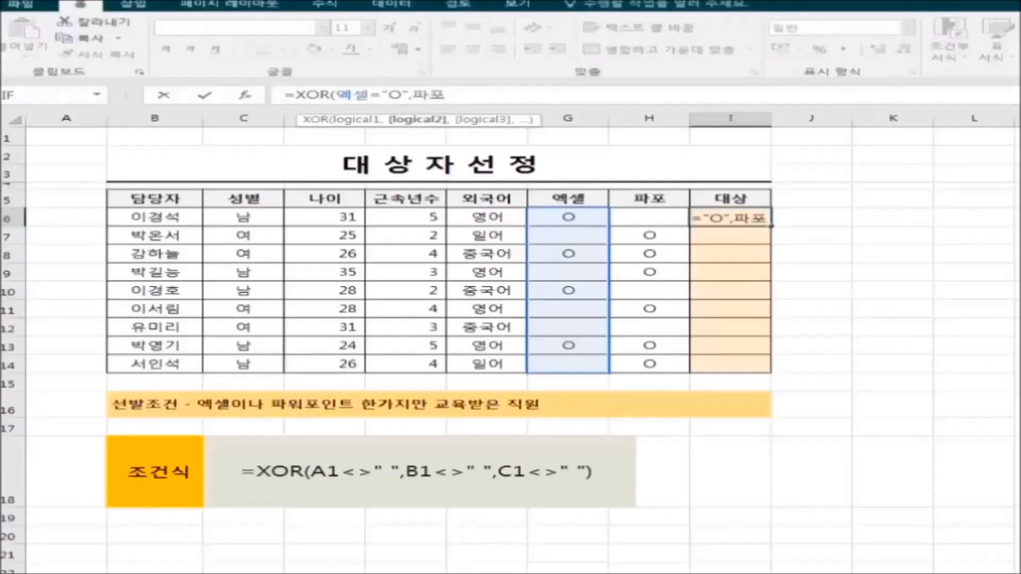
text(=XOR(엑셀="O",파포=)
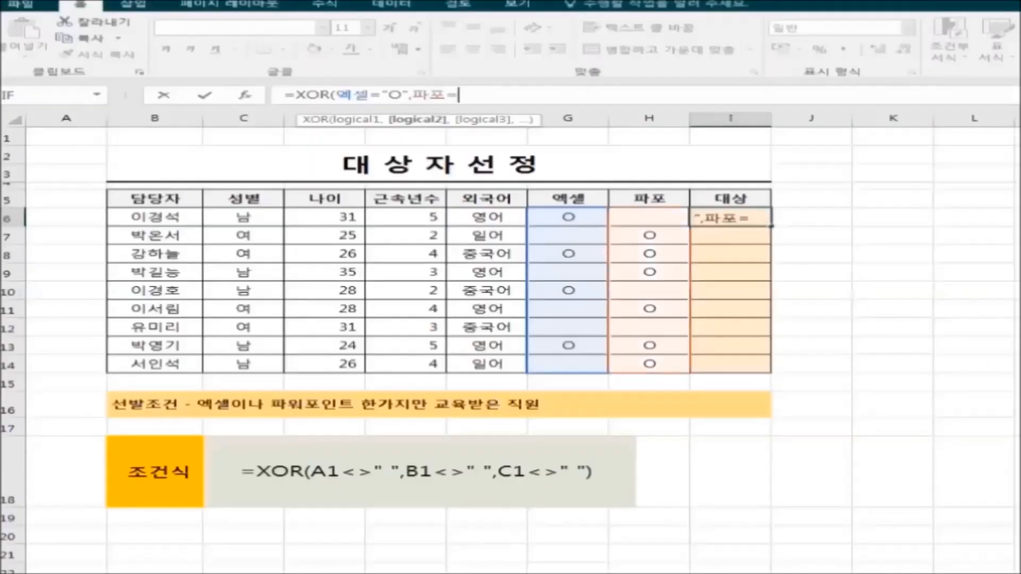
text(")
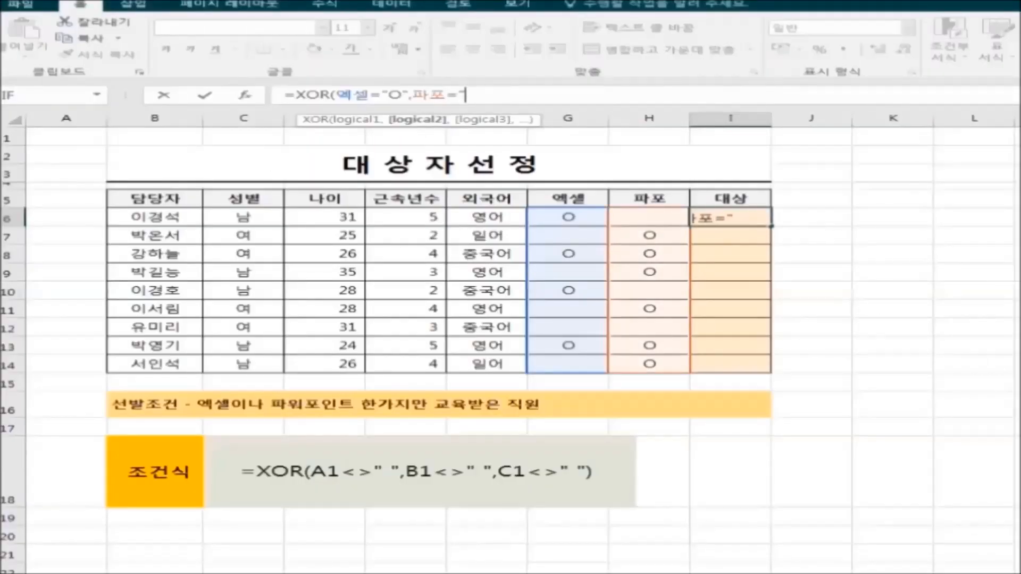
text(O"))
key(Return)
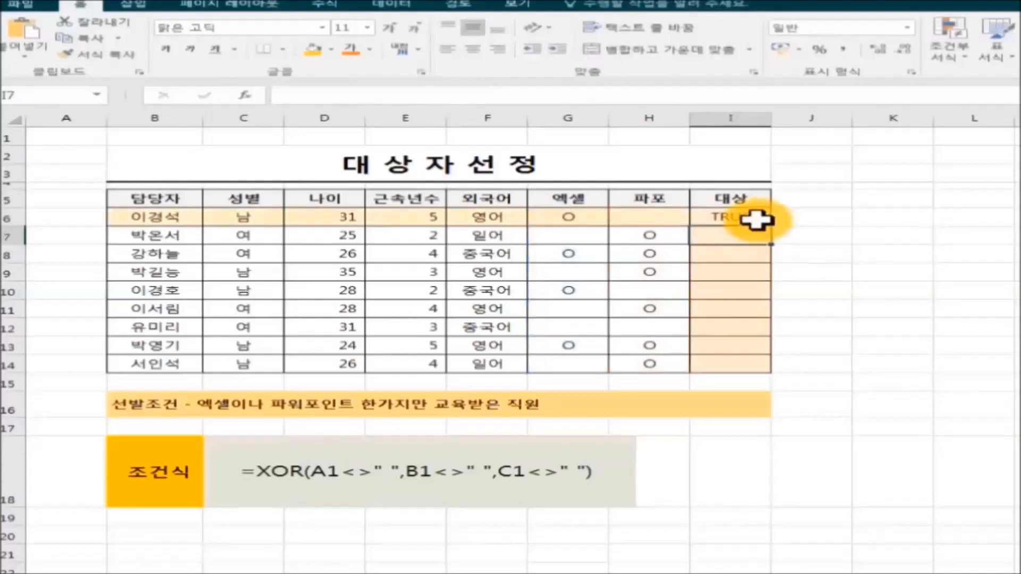
click(755, 218)
drag(771, 227, 779, 375)
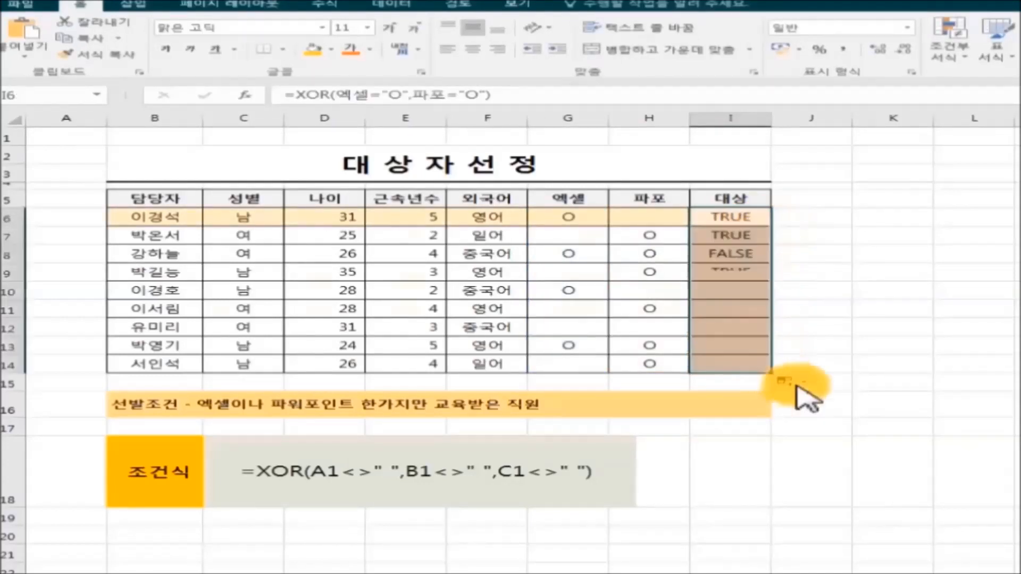
click(966, 500)
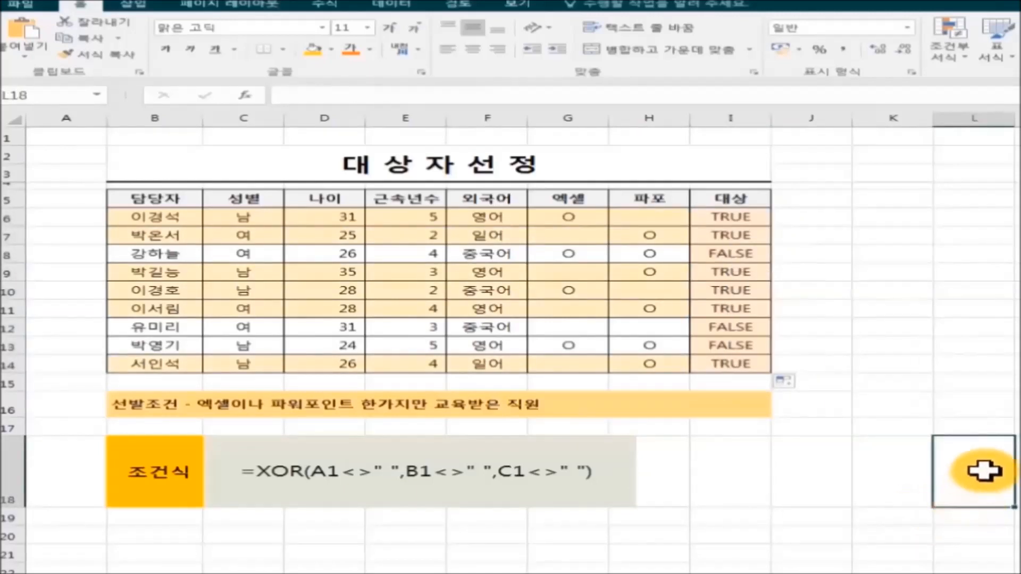